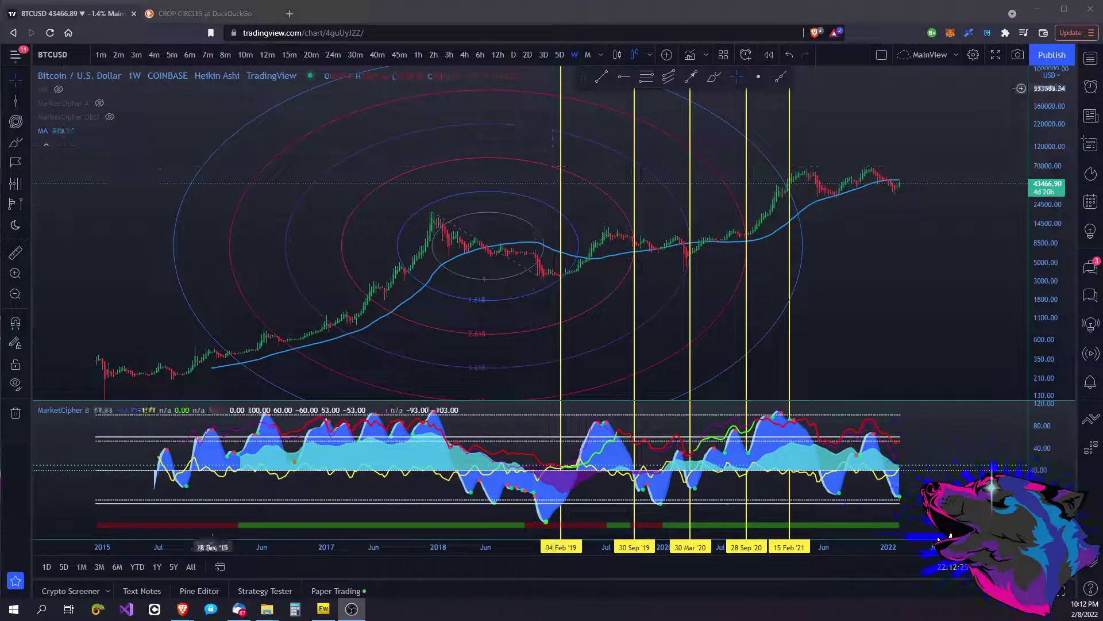
- Look up the Fib Circles drawing tool and review the enabled levels in the existing circles' style settings
left_click(26, 123)
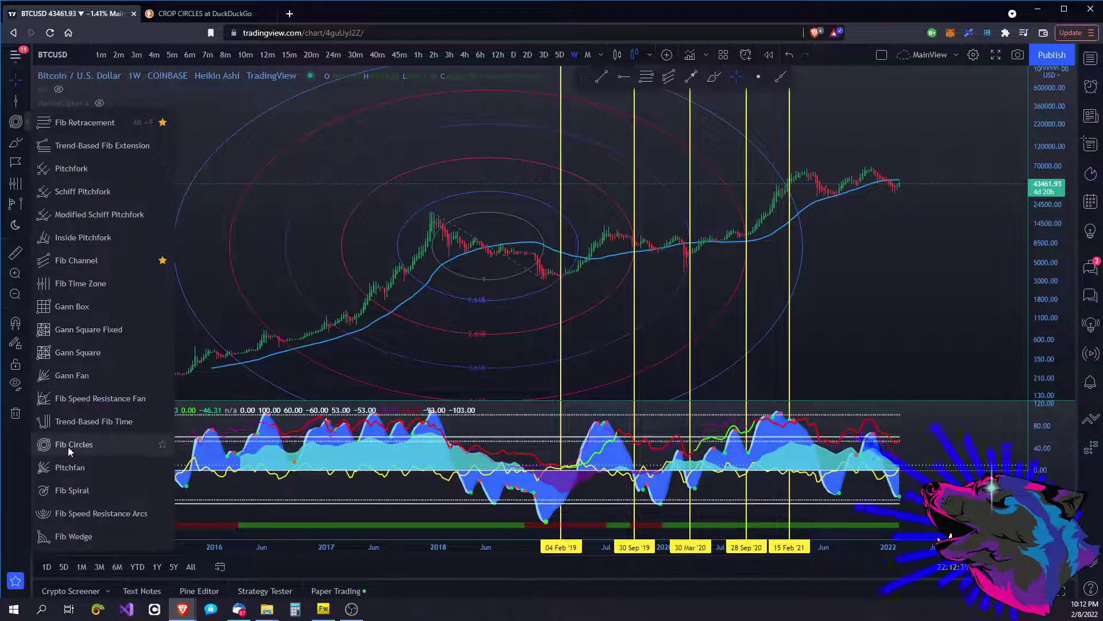
left_click(210, 268)
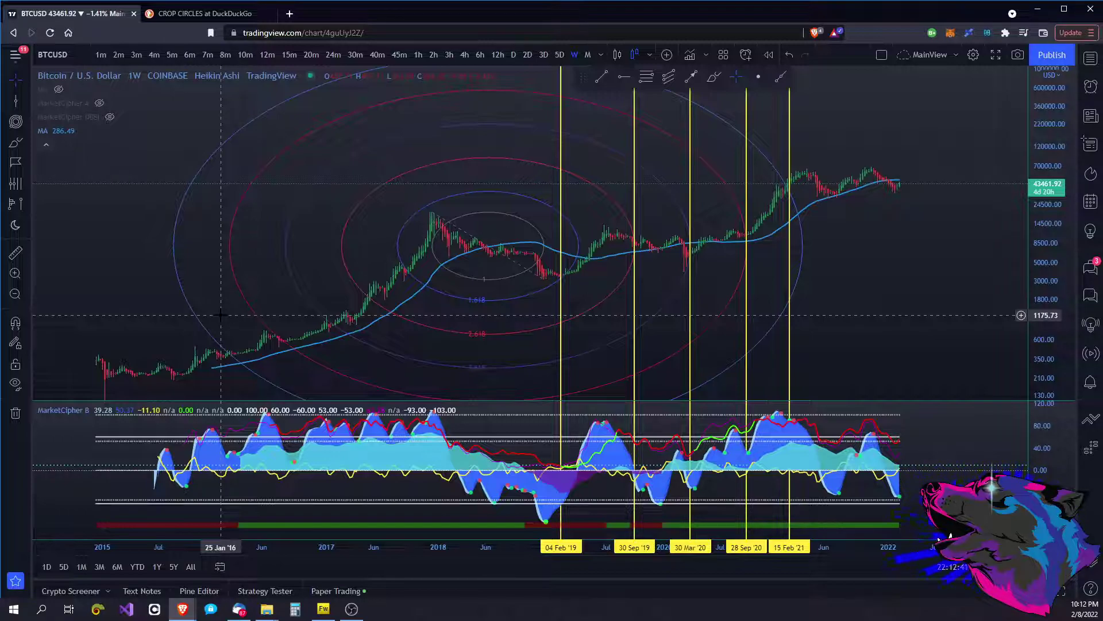
left_click_drag(497, 241, 463, 239)
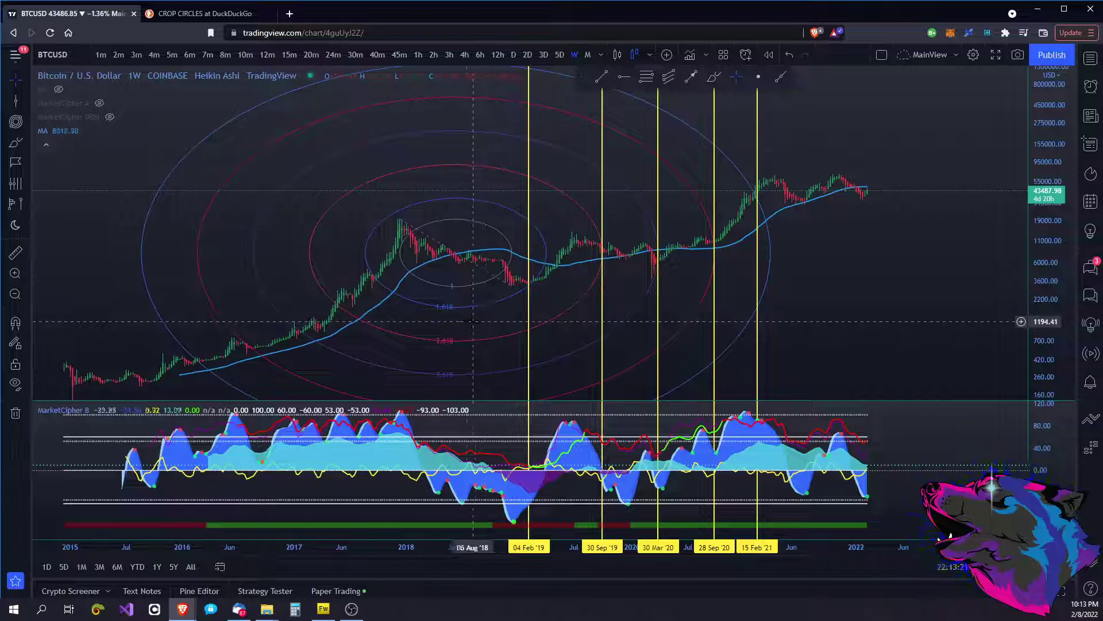
left_click_drag(481, 324, 485, 287)
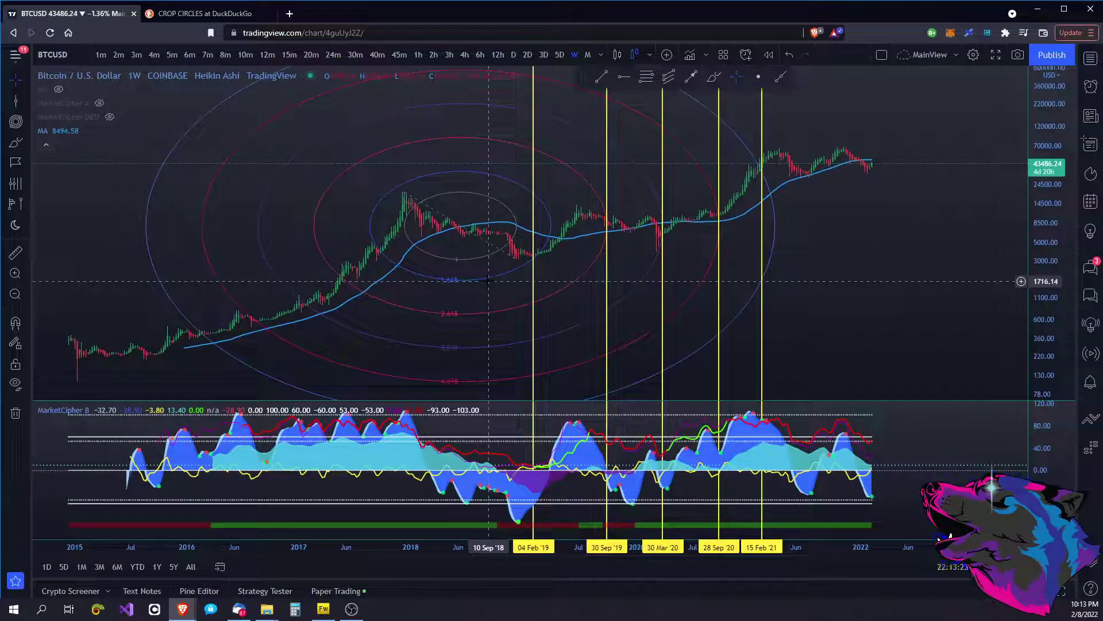
left_click(488, 283)
double_click(487, 283)
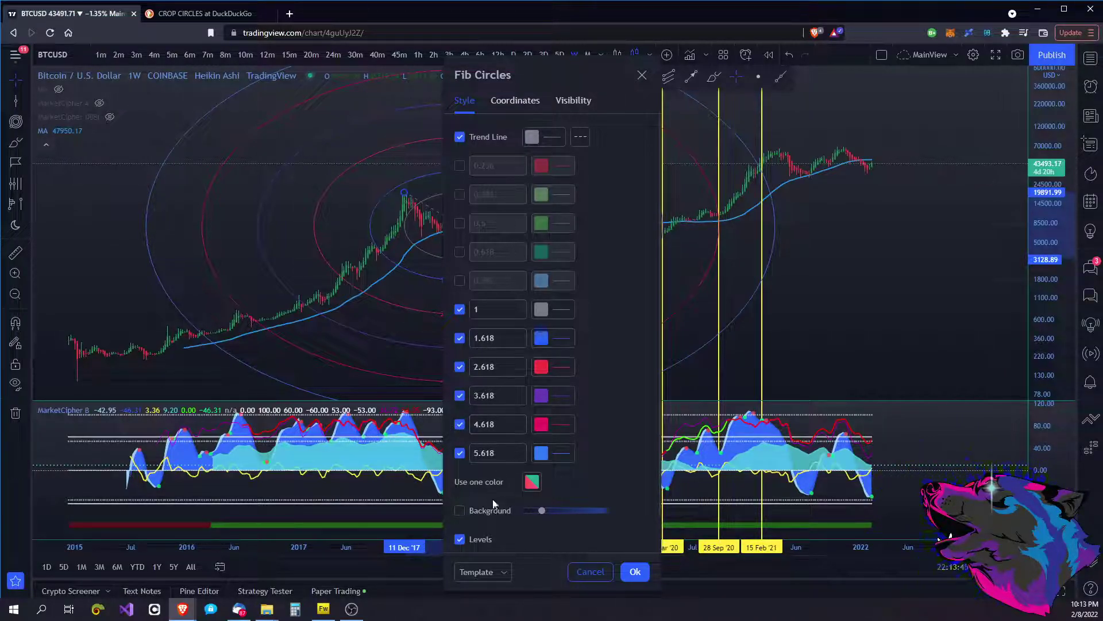
left_click(624, 577)
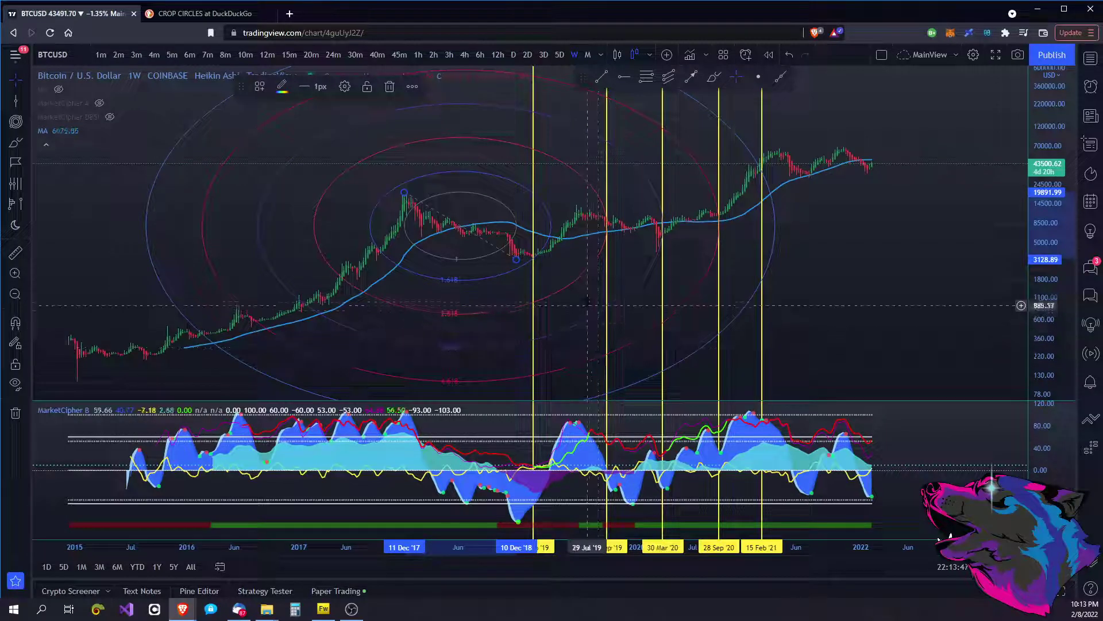
- Delete the yellow vertical date lines and the existing Fib Circles from the BTCUSD weekly chart
left_click_drag(585, 295, 508, 312)
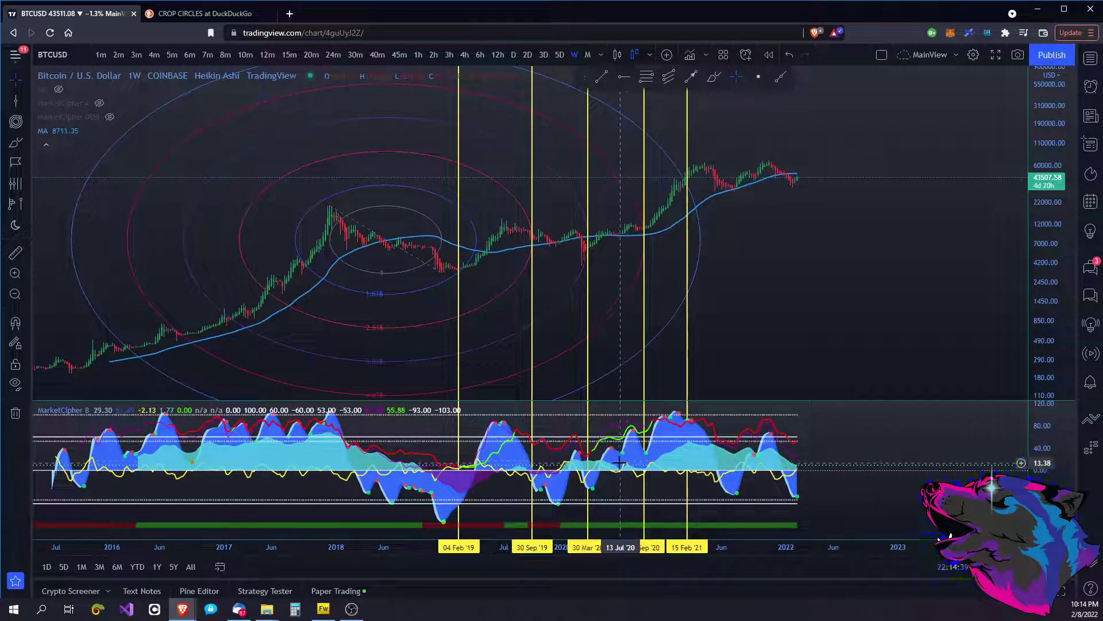
left_click_drag(678, 268, 592, 267)
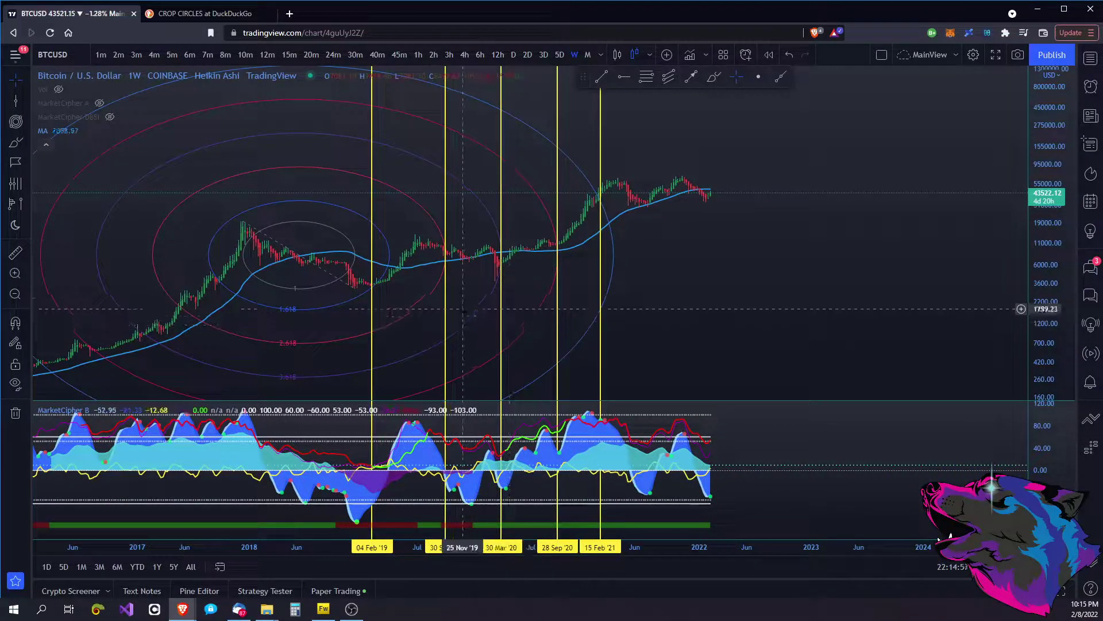
left_click_drag(488, 296, 549, 293)
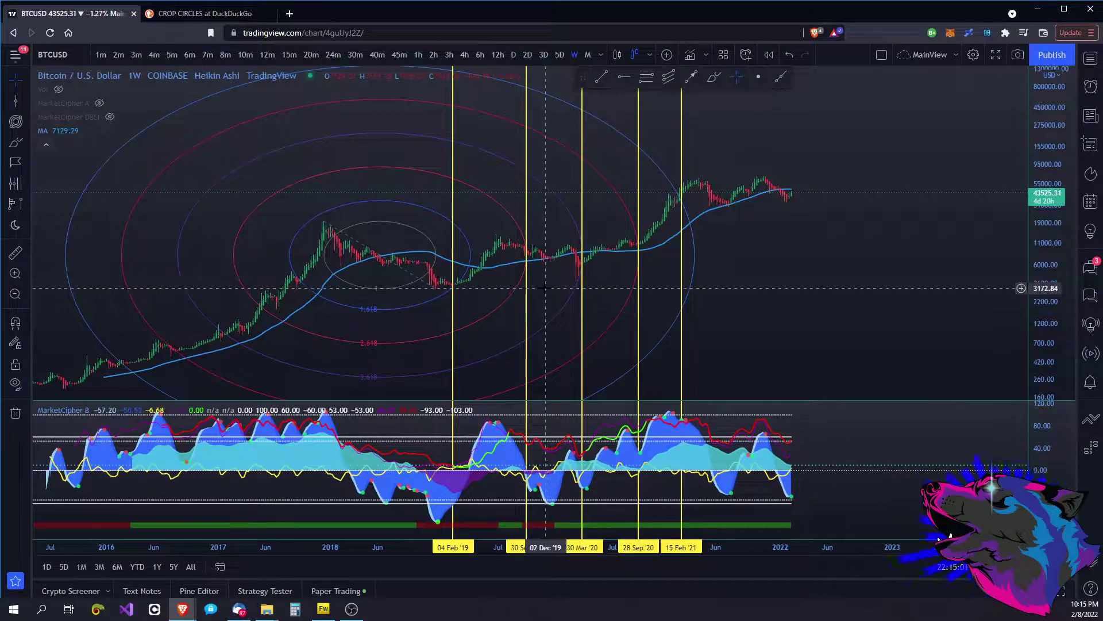
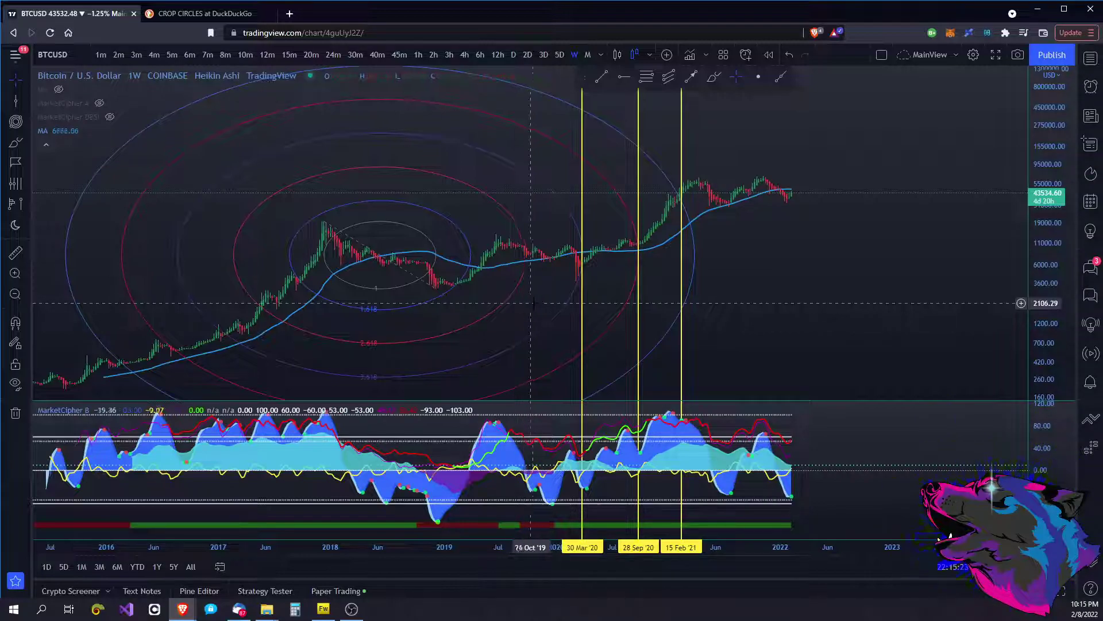
key("Delete")
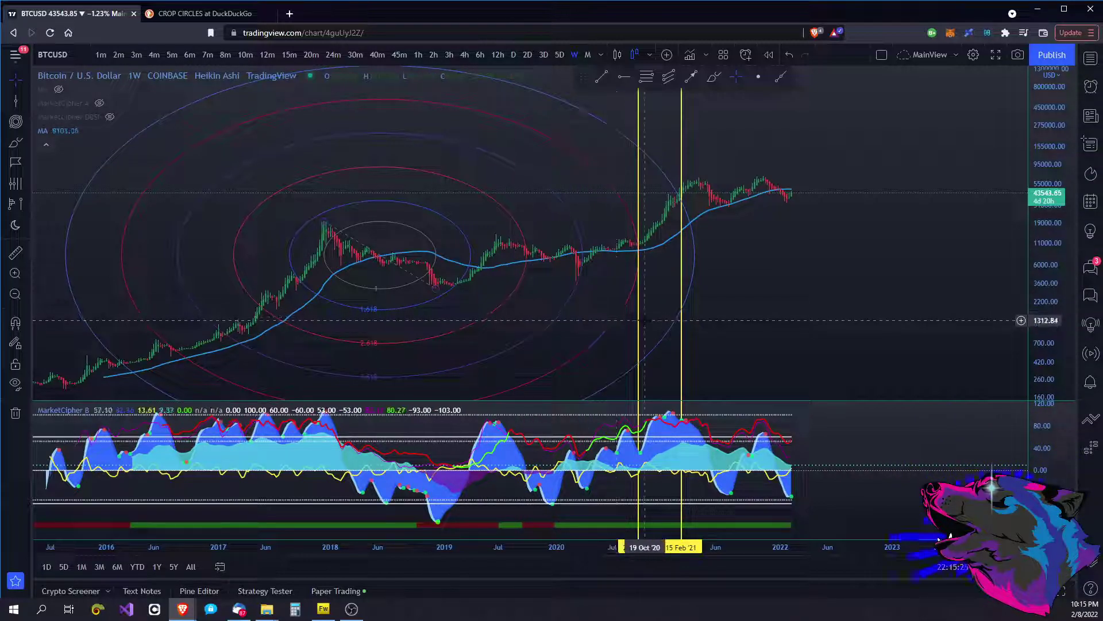
left_click(638, 319)
key("Delete")
key("Delete")
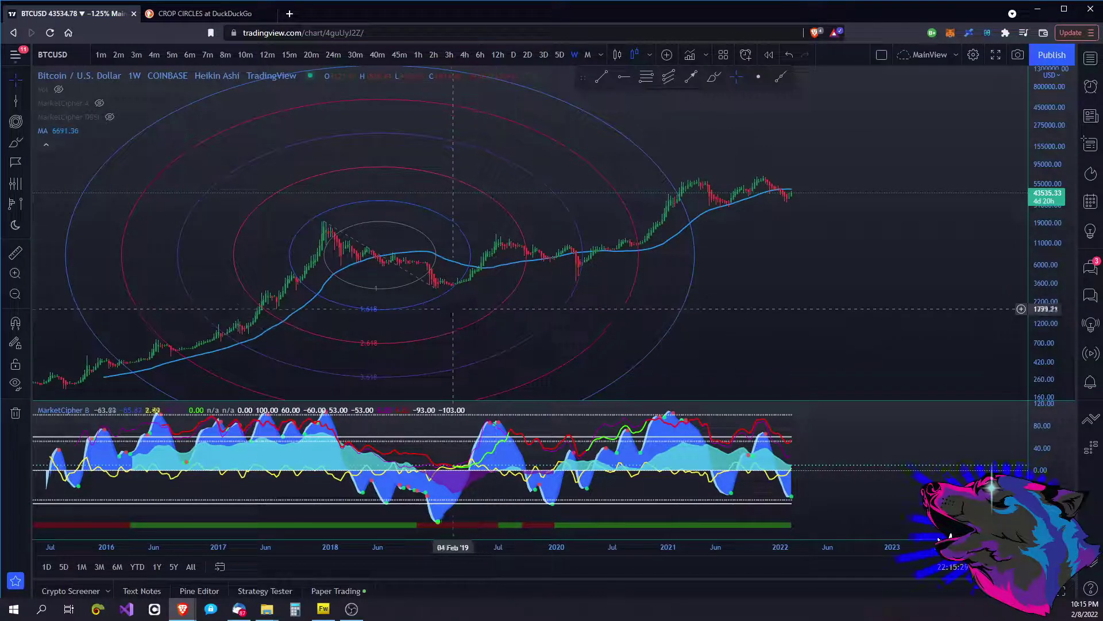
left_click(435, 304)
key("Delete")
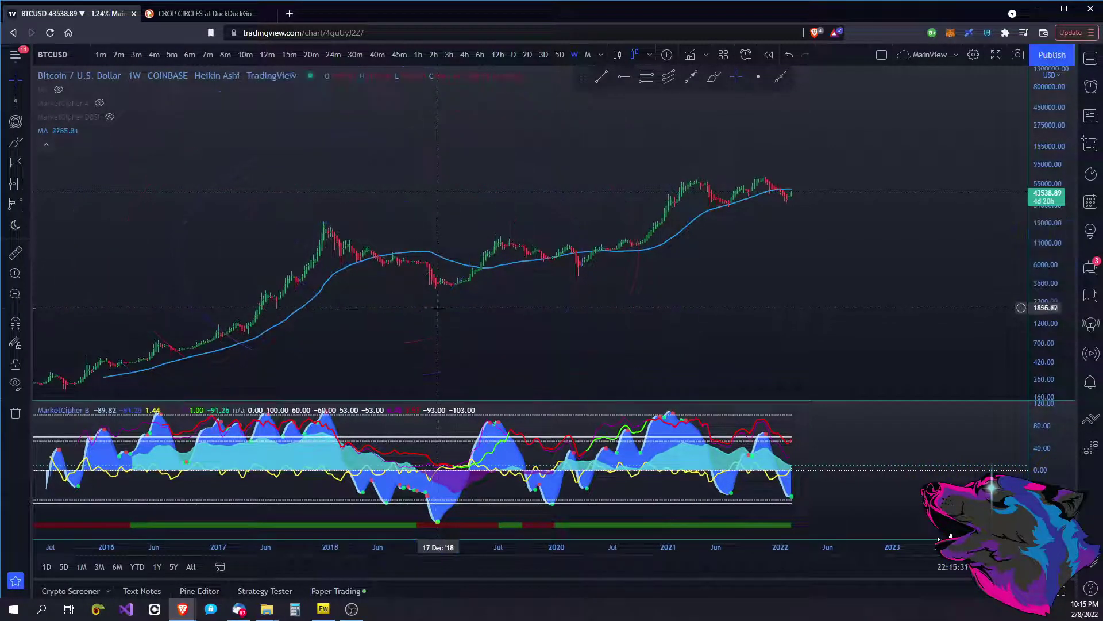
- Draw Fib Circles from the December 2017 high at 19891.99 to the December 2018 low at 3128.89, snapping to the candles
left_click(16, 122)
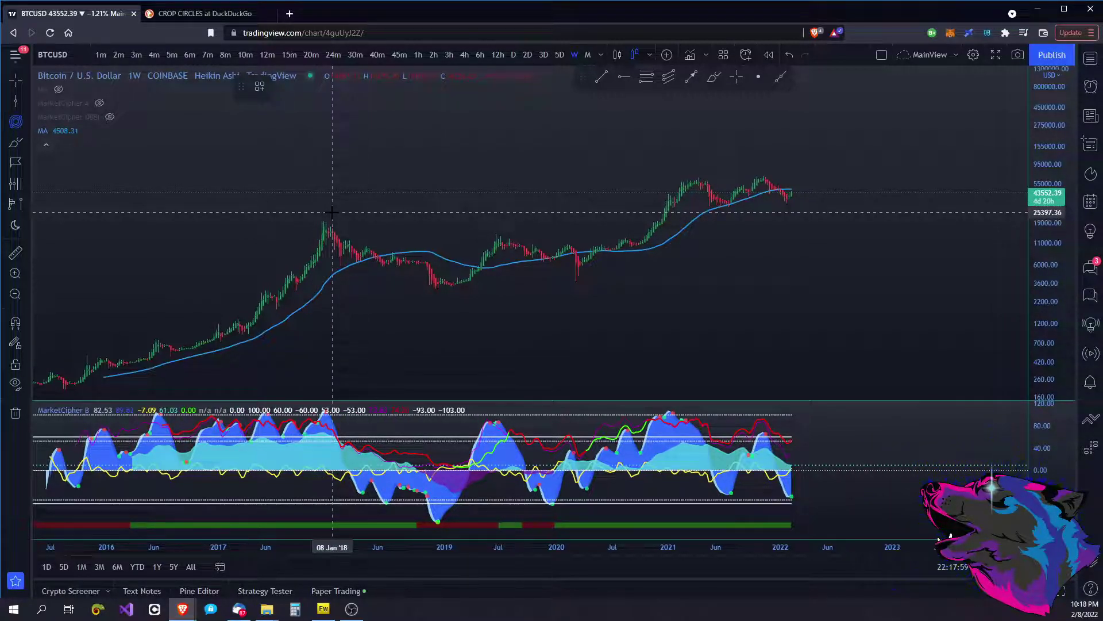
key("ctrl")
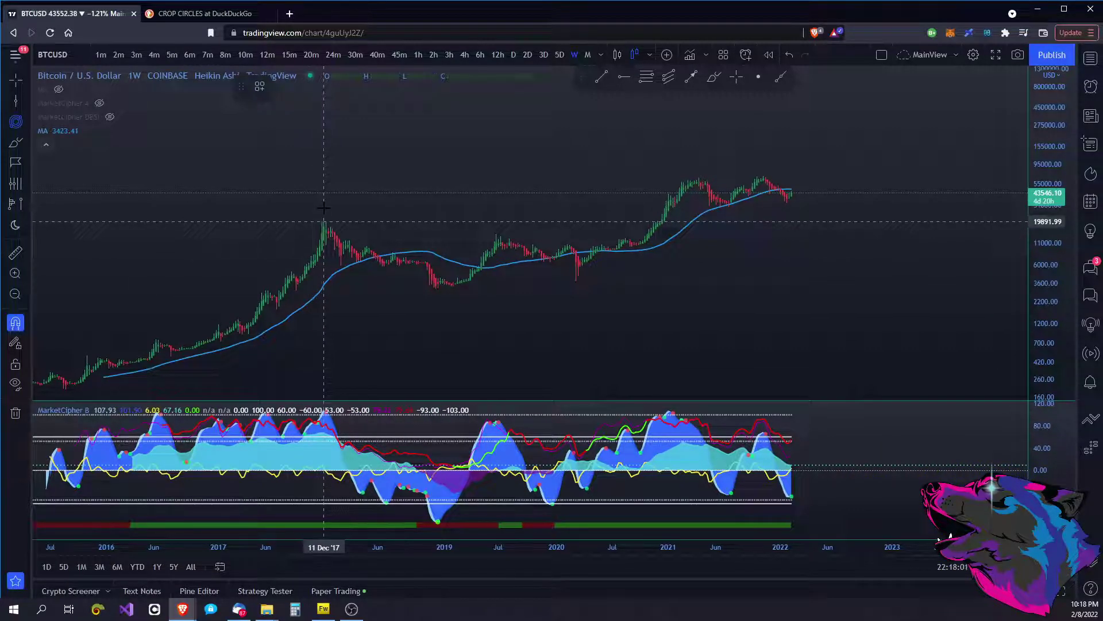
left_click(323, 208)
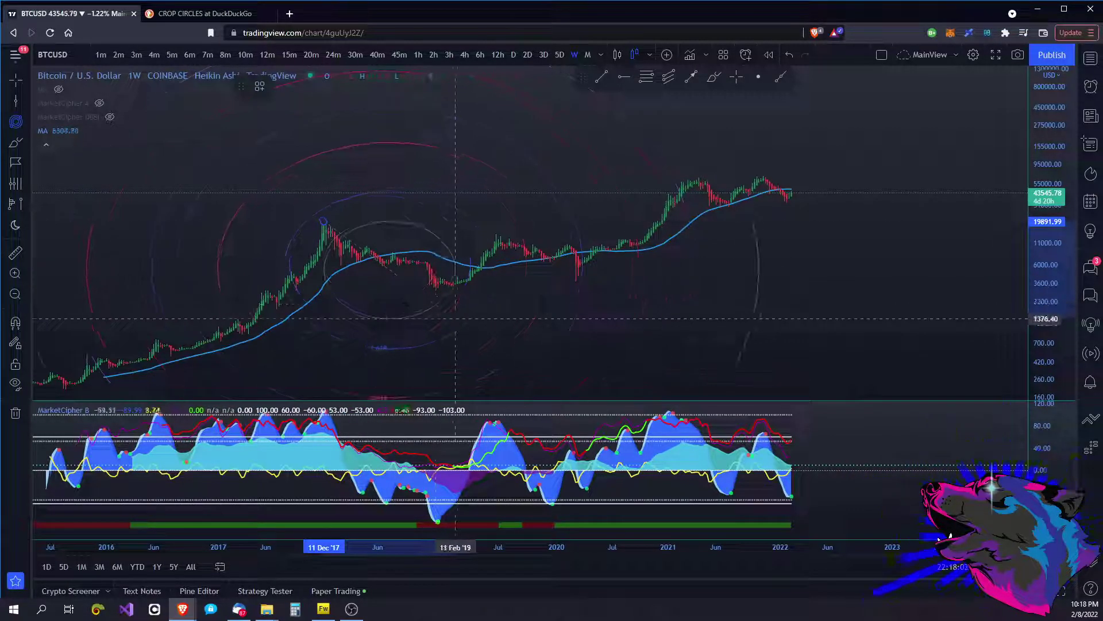
left_click(437, 308)
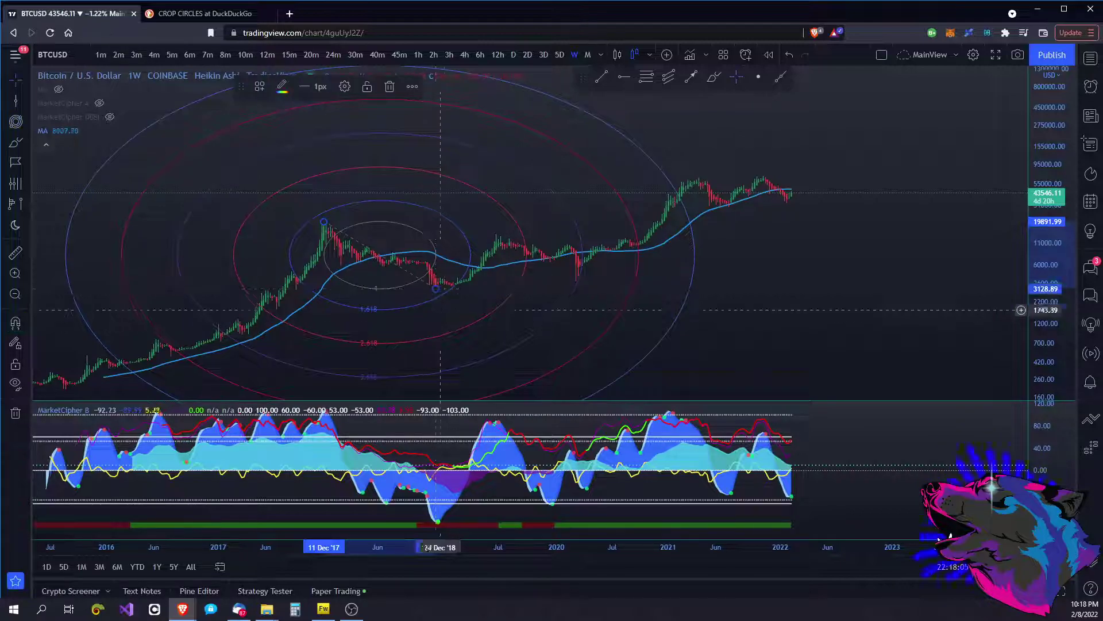
left_click(757, 301)
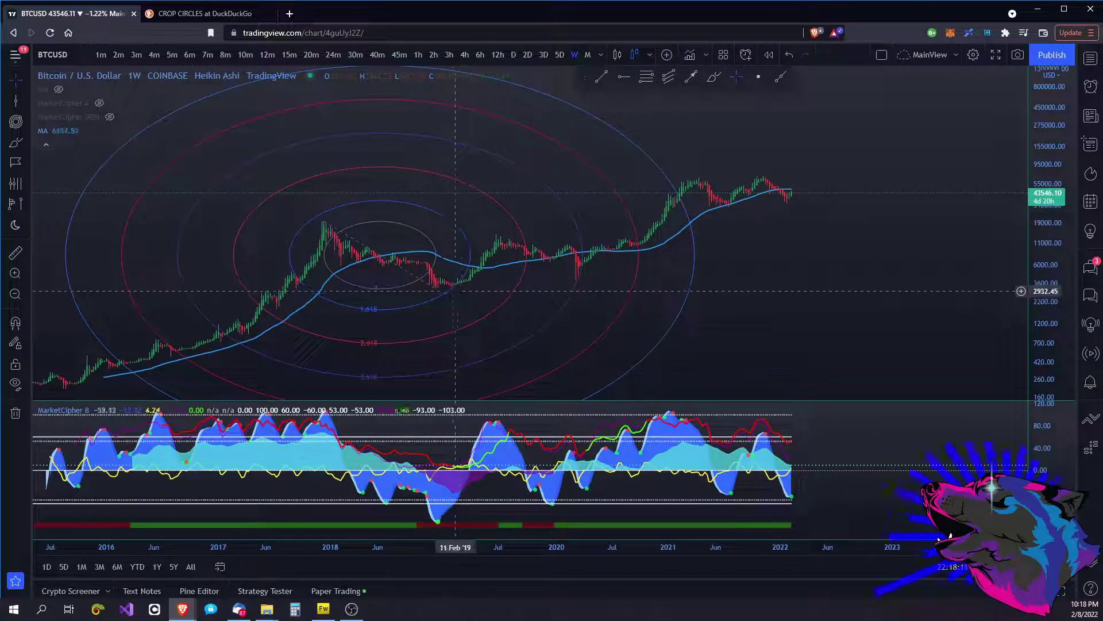
- Lower the Fib Circles' December 2017 anchor to 17440.25 and raise the December 2018 anchor slightly above the wick low
scroll(458, 292, "up", 2)
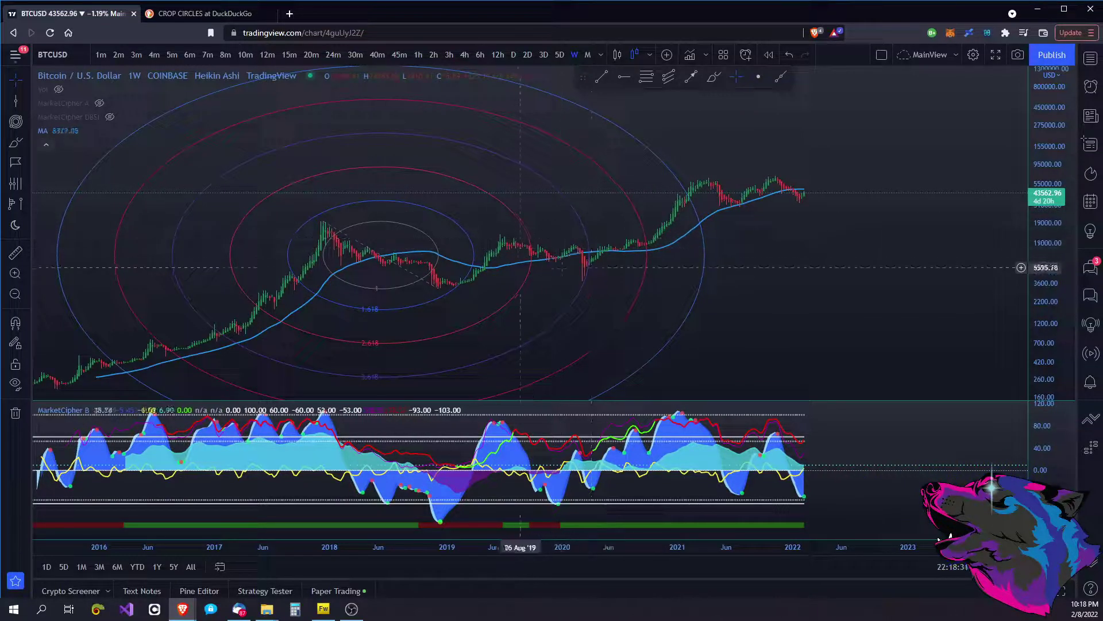
scroll(457, 276, "down", 3)
scroll(454, 259, "up", 5)
scroll(402, 270, "up", 3)
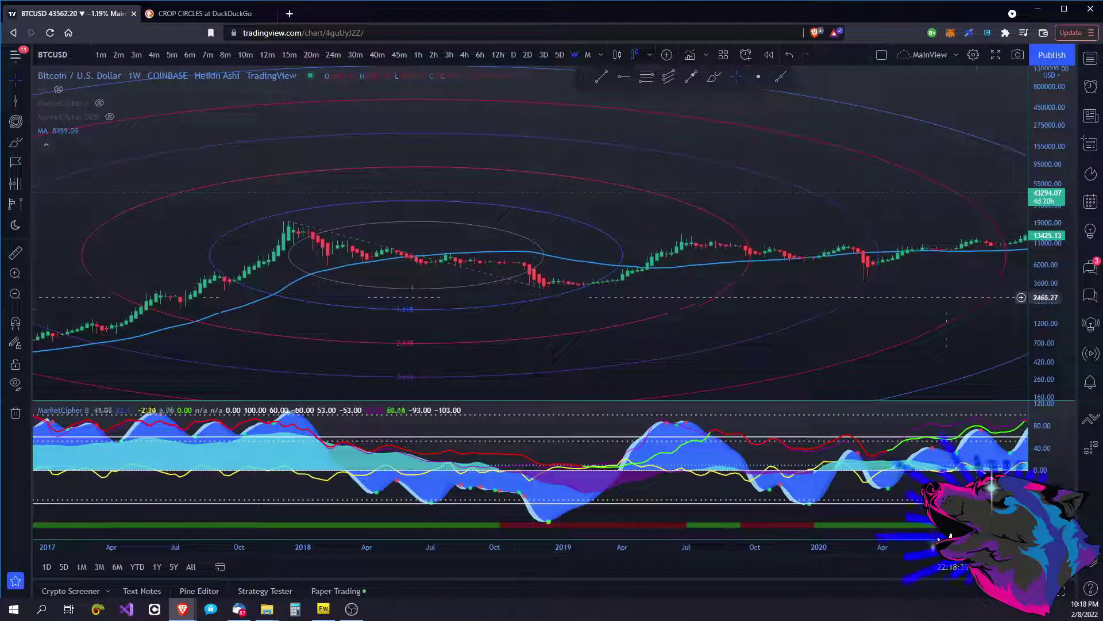
left_click_drag(1047, 259, 1047, 224)
left_click_drag(684, 350, 694, 253)
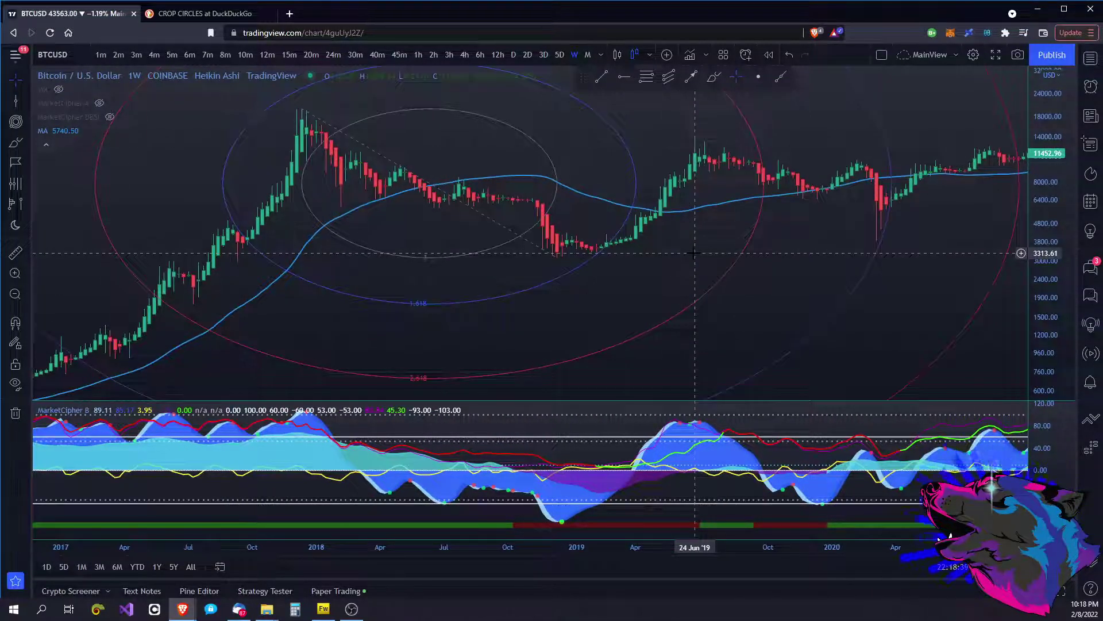
left_click_drag(304, 108, 301, 123)
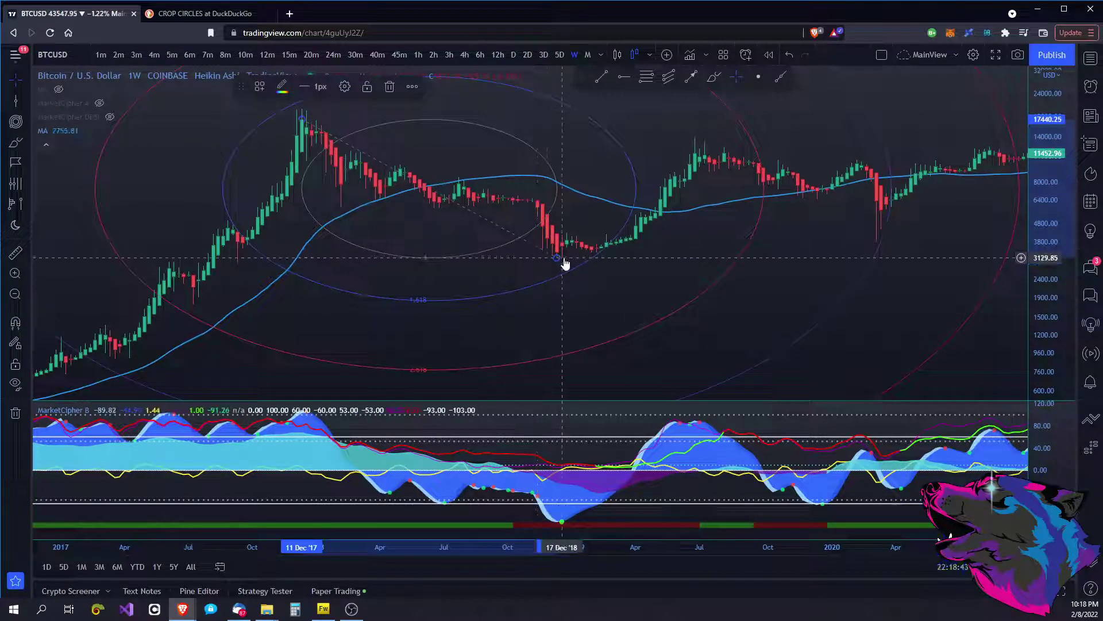
left_click_drag(559, 265, 559, 259)
left_click(582, 278)
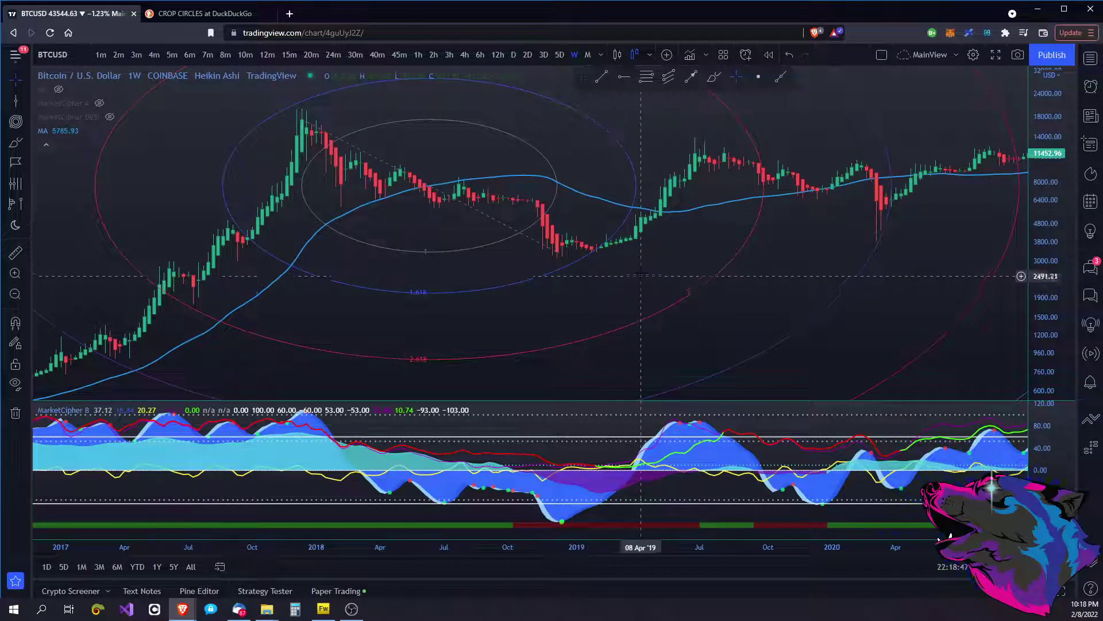
- Examine where the adjusted Fib Circles cross the weekly price from 2019 to 2021 and back through 2016 and 2017
scroll(632, 256, "down", 3)
scroll(632, 256, "right", 3)
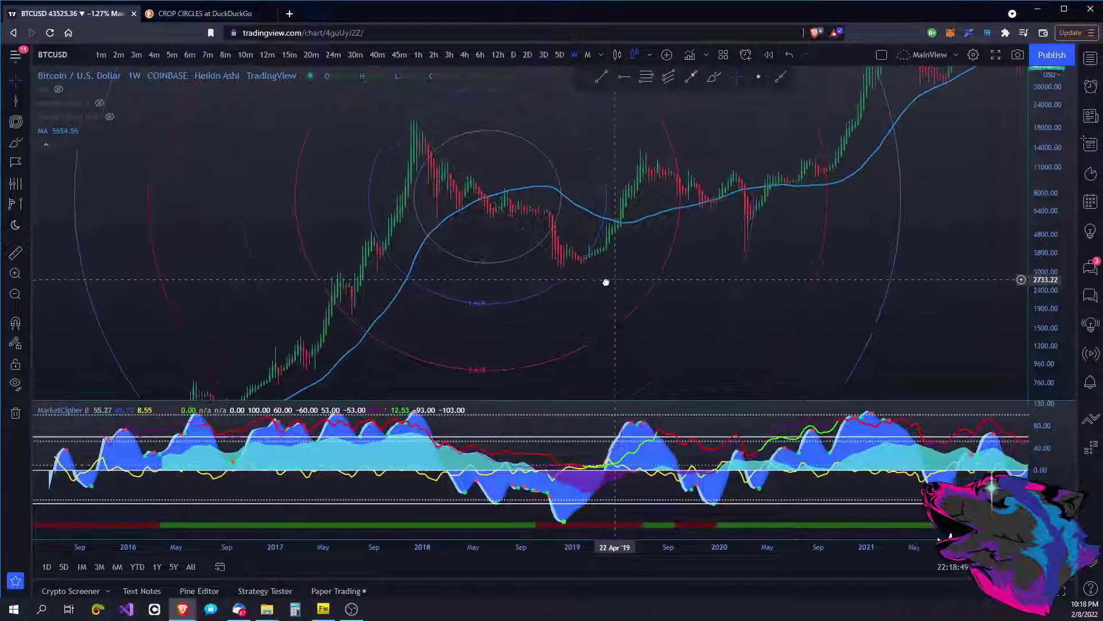
scroll(629, 215, "up", 5)
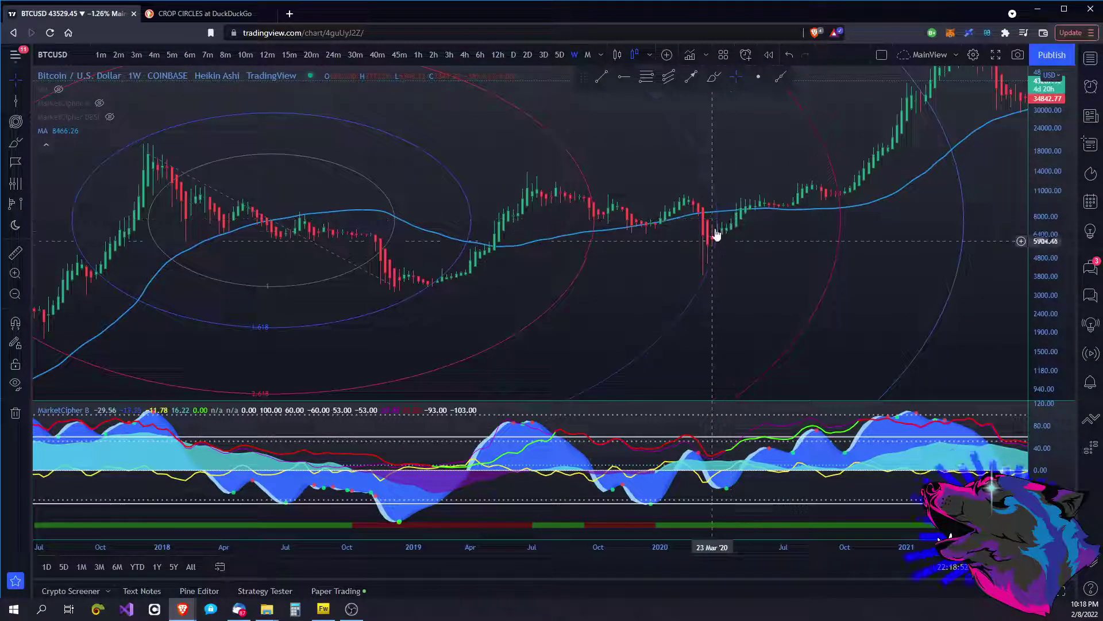
scroll(742, 234, "right", 3)
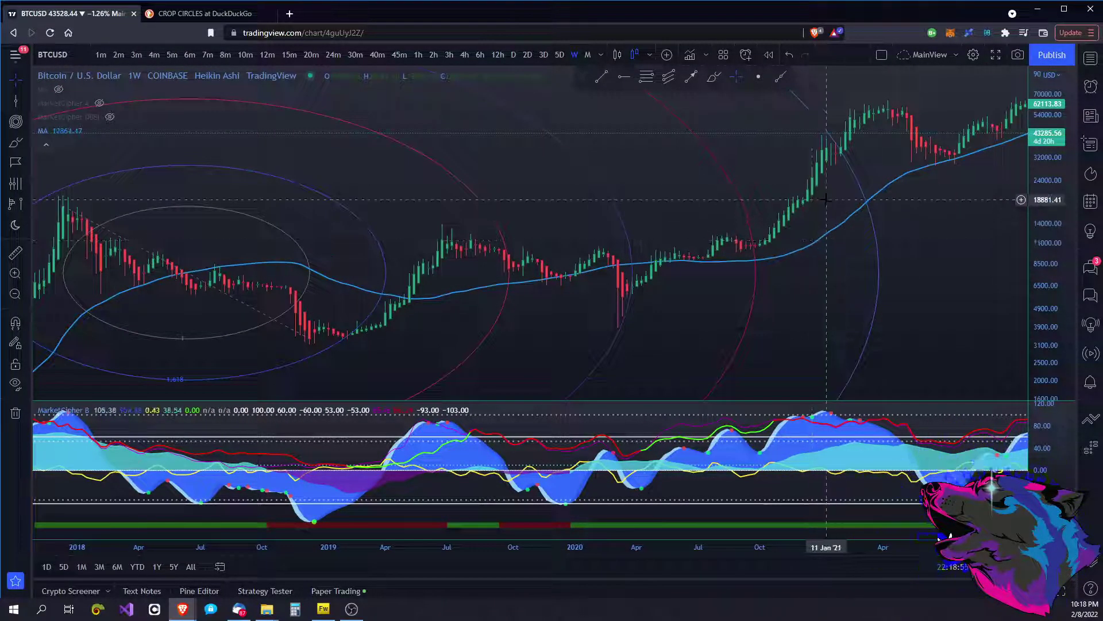
scroll(764, 218, "right", 2)
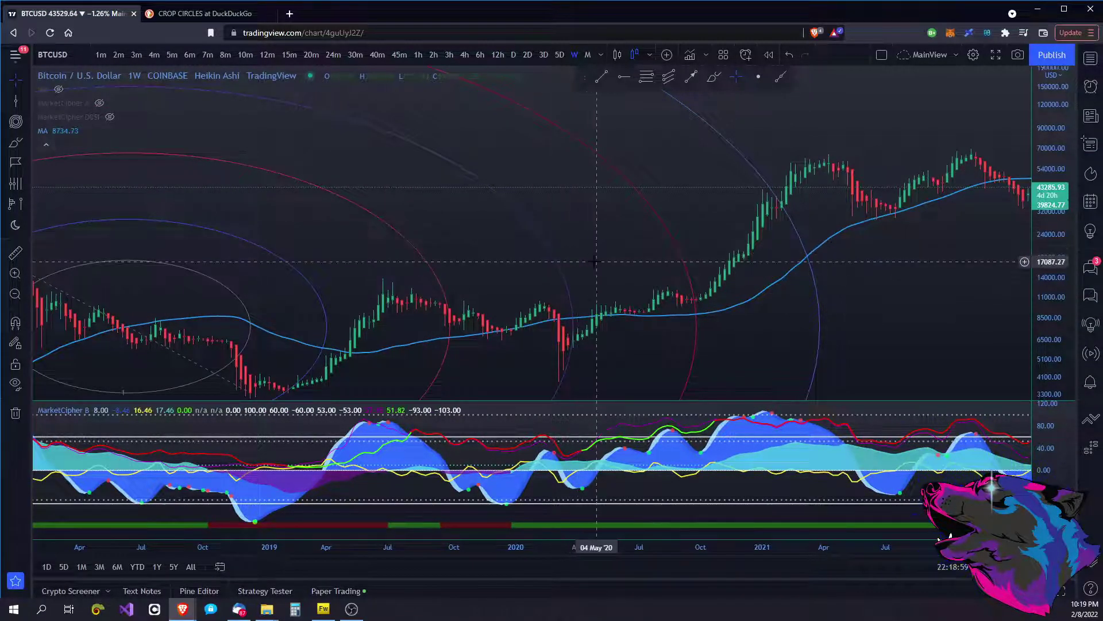
left_click_drag(594, 259, 843, 165)
left_click_drag(629, 278, 647, 259)
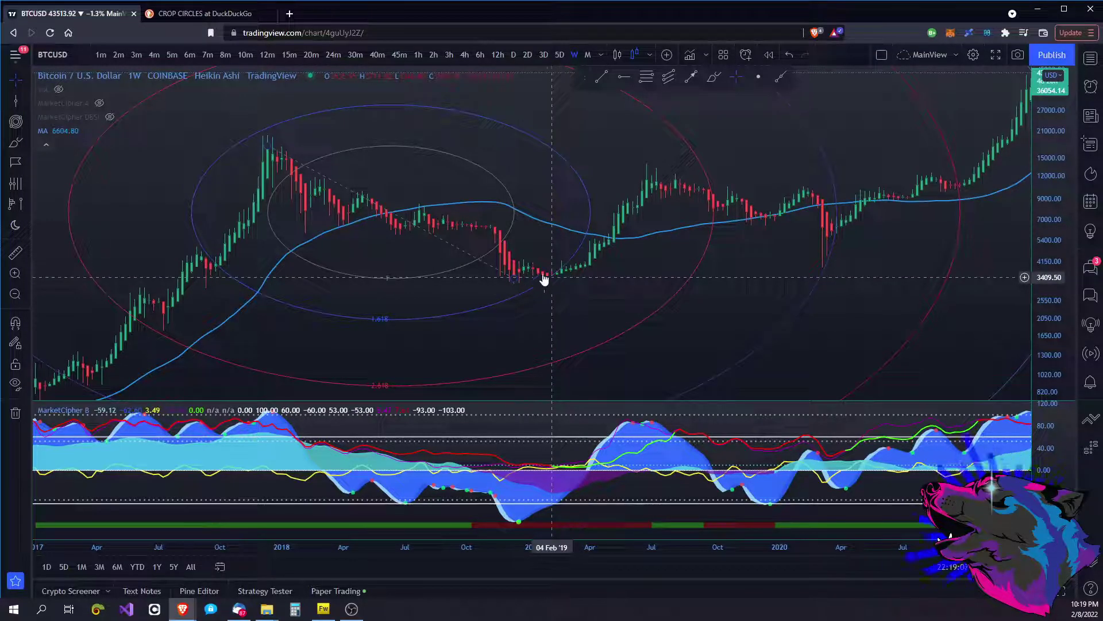
left_click_drag(520, 276, 503, 266)
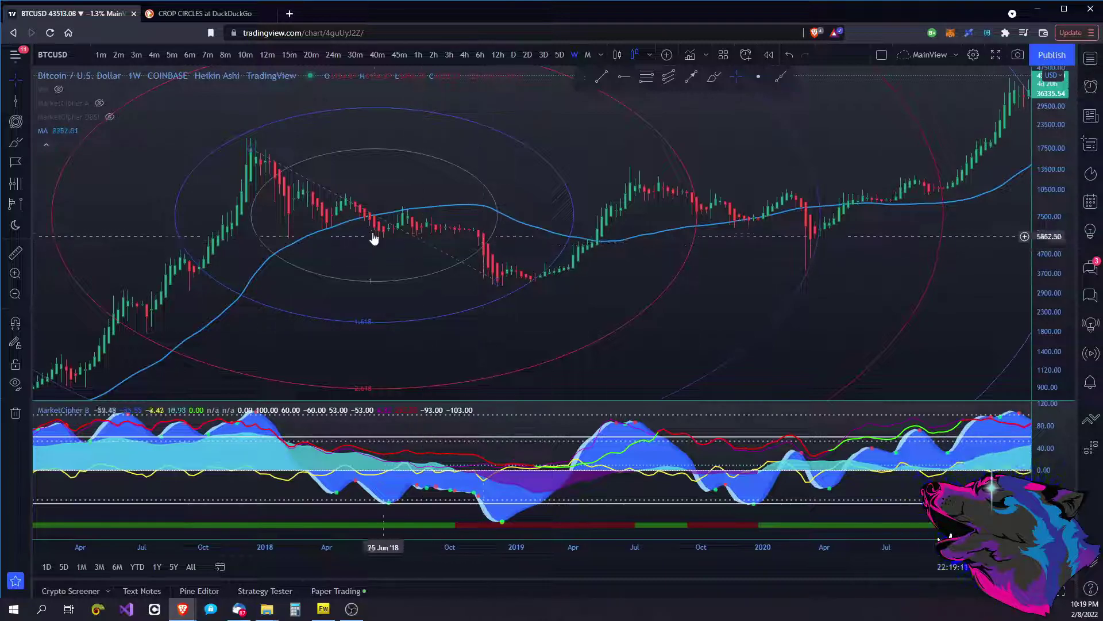
left_click_drag(377, 239, 562, 192)
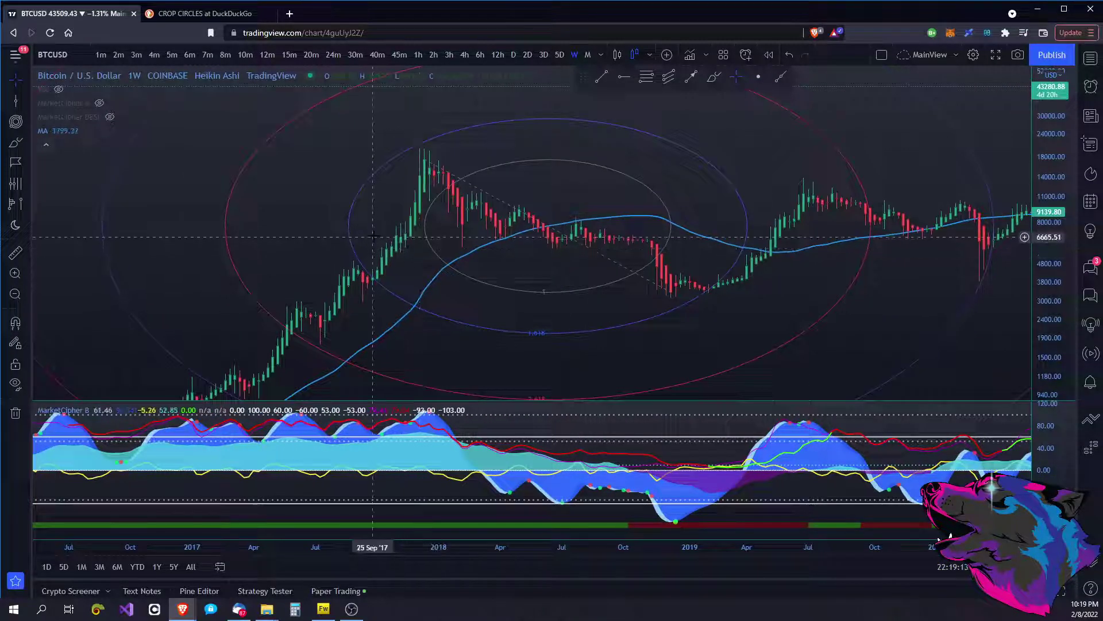
left_click_drag(374, 214, 400, 208)
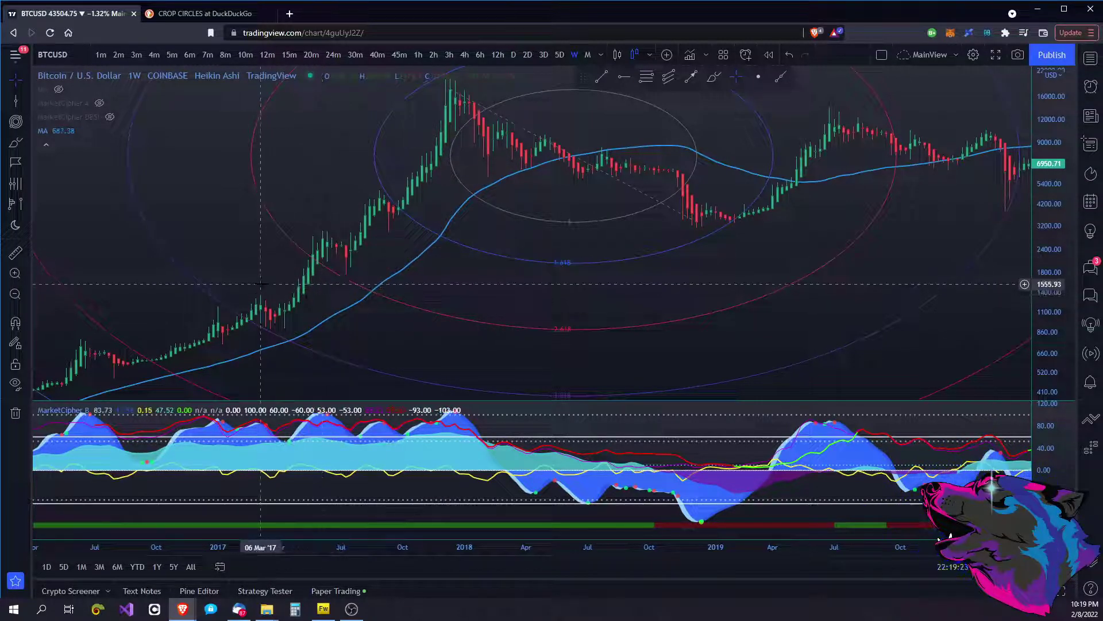
scroll(287, 262, "left", 2)
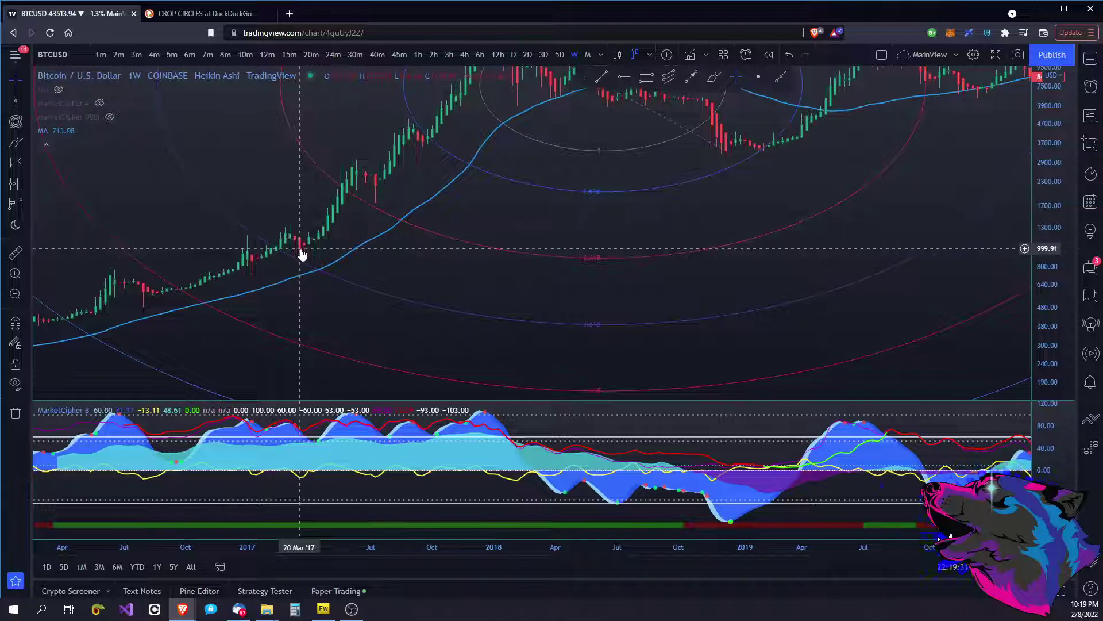
left_click_drag(266, 197, 443, 161)
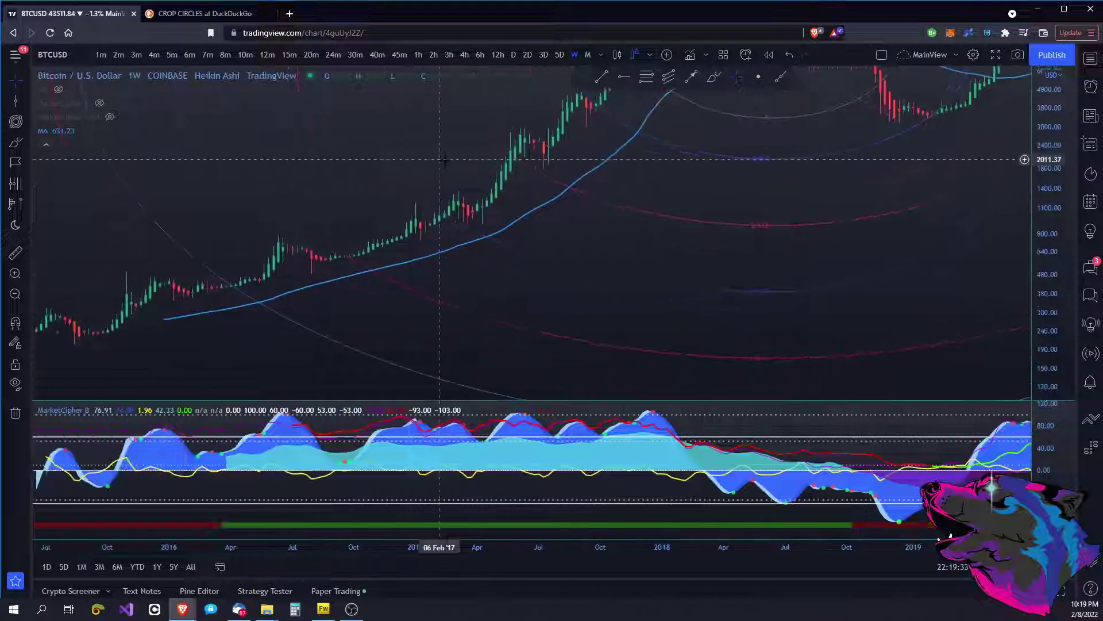
left_click_drag(344, 184, 402, 239)
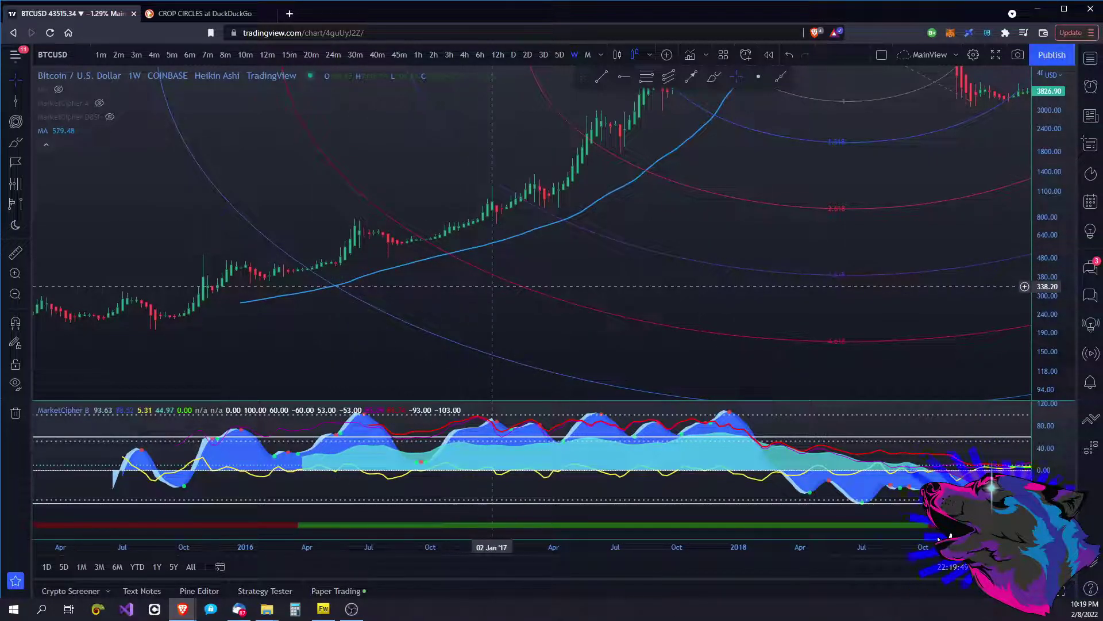
left_click_drag(601, 259, 234, 279)
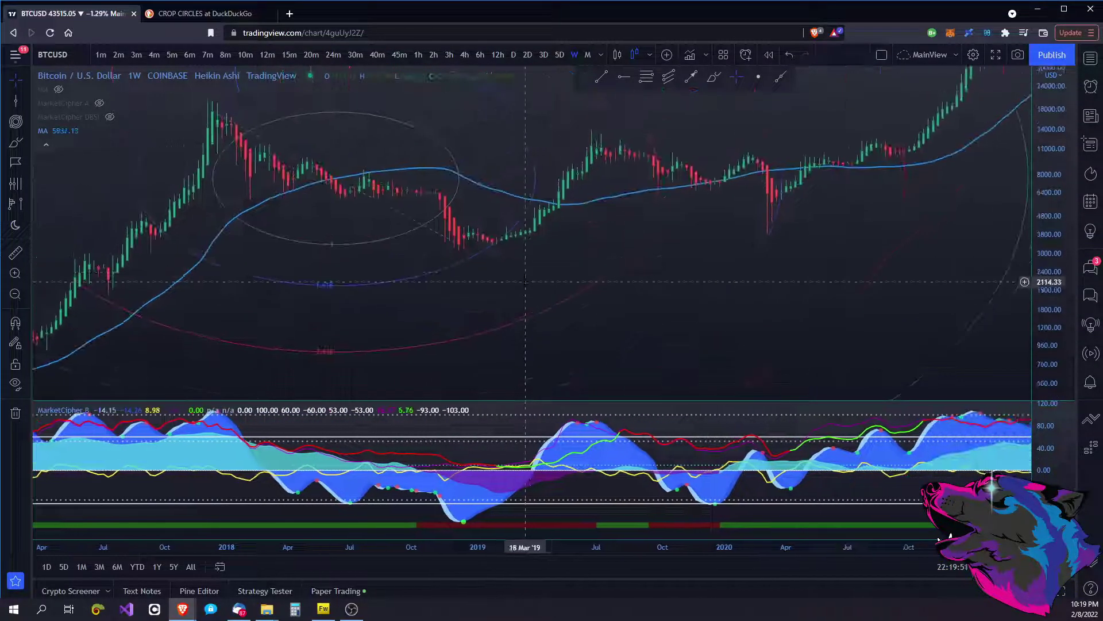
- Mark where the Fib Circles cross the weekly price with vertical lines at 19 Nov '18, 04 Feb '19 and 30 Sep '19
left_click_drag(592, 229, 532, 264)
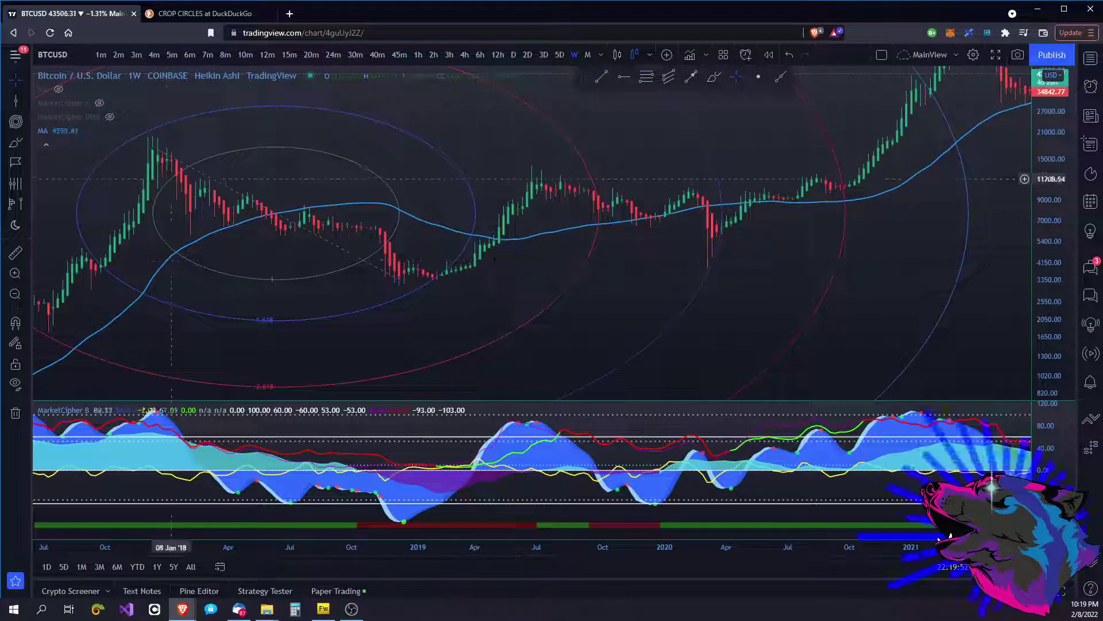
left_click(17, 101)
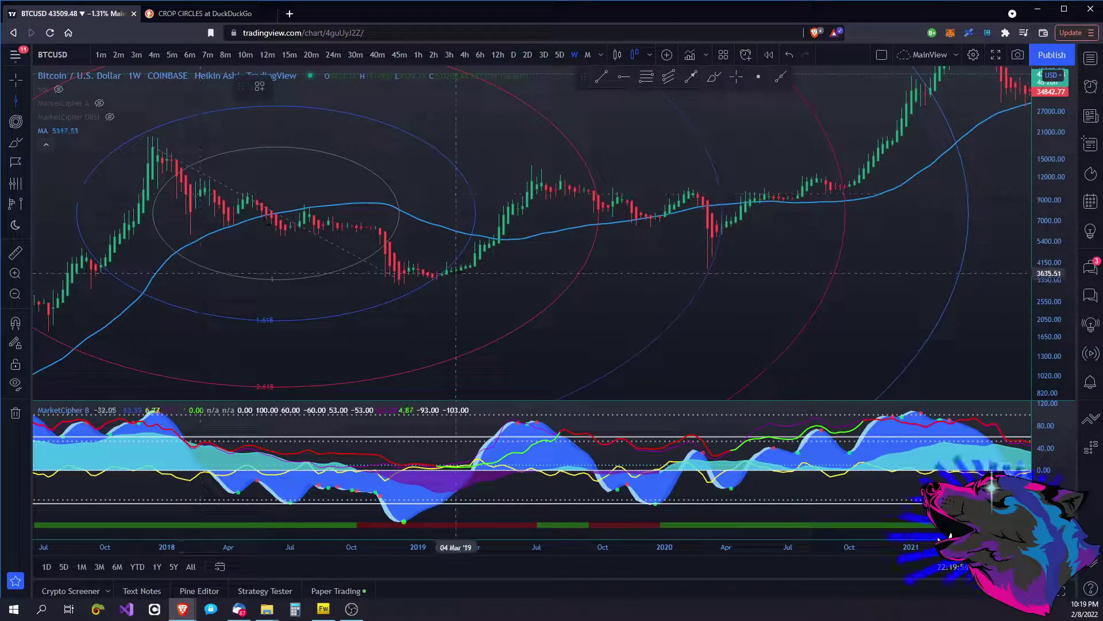
left_click(387, 251)
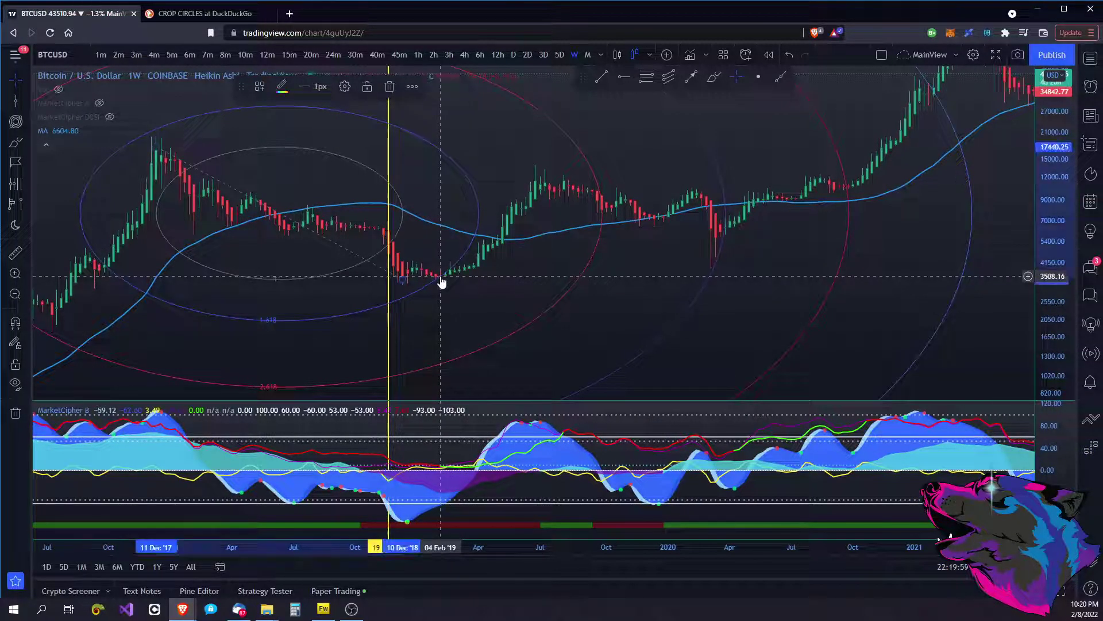
left_click(15, 101)
left_click(440, 233)
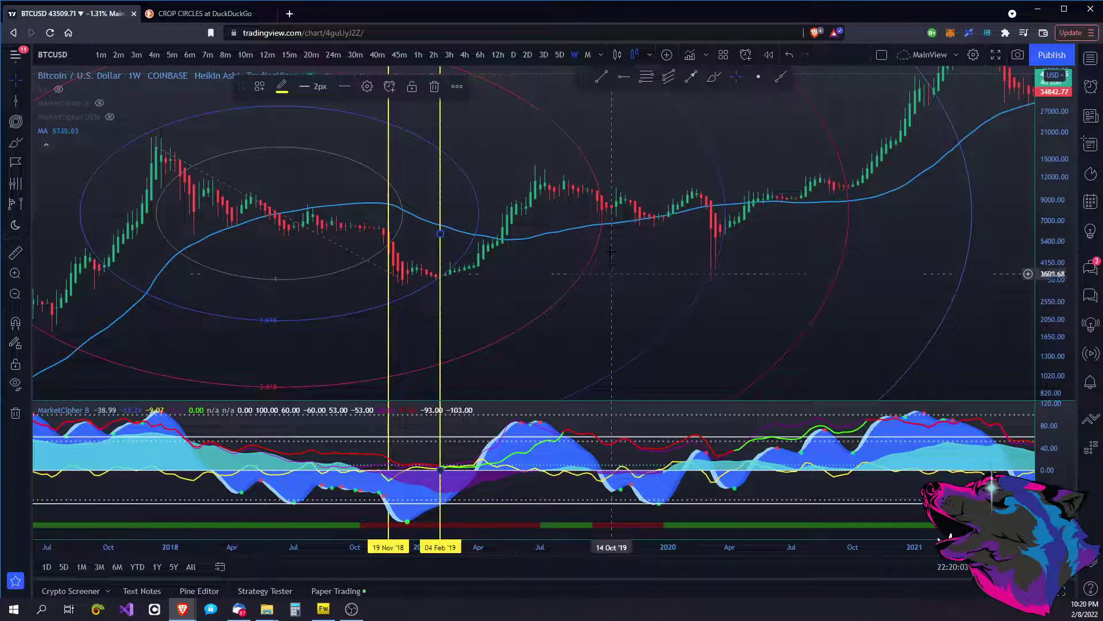
key("alt+v")
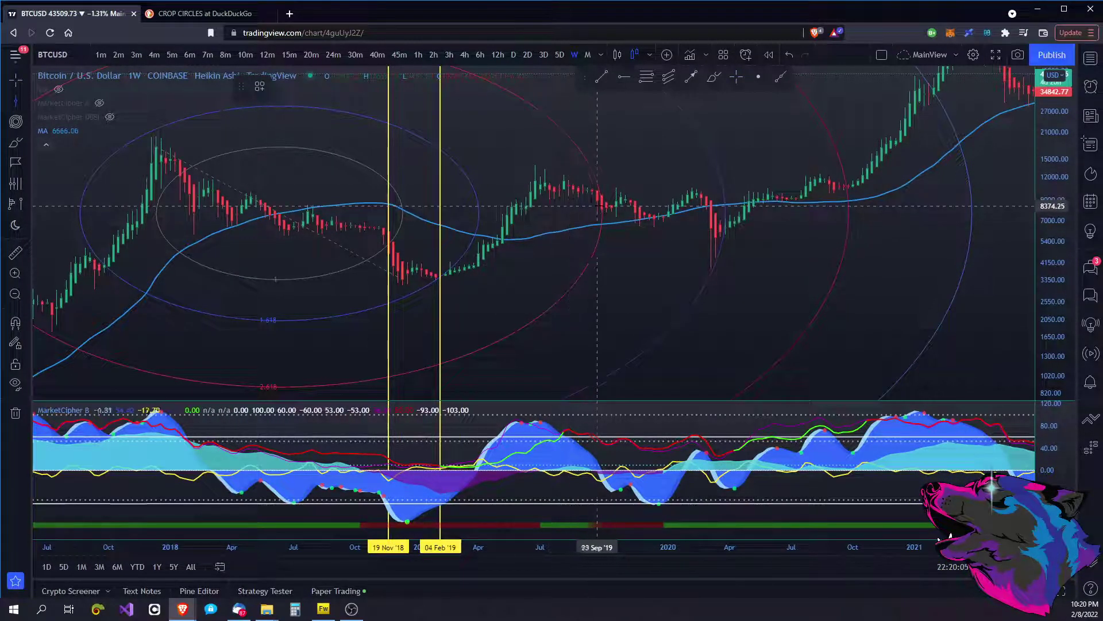
left_click(601, 205)
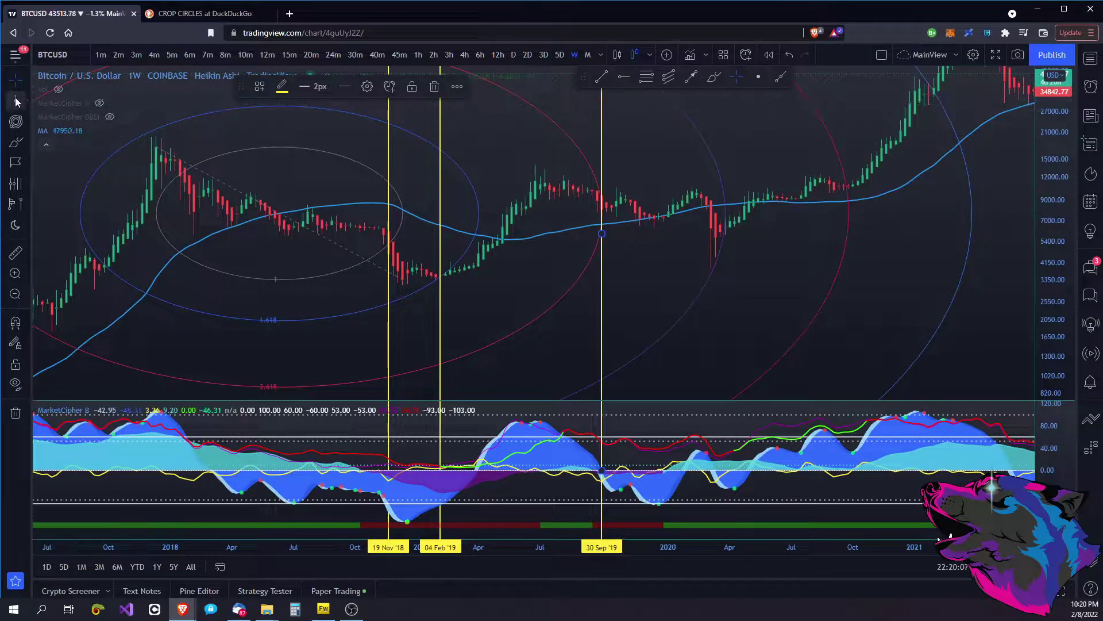
- Add vertical lines at the outer ring crossings on 30 Mar '20, 28 Sep '20 and 01 Feb '21
left_click(725, 218)
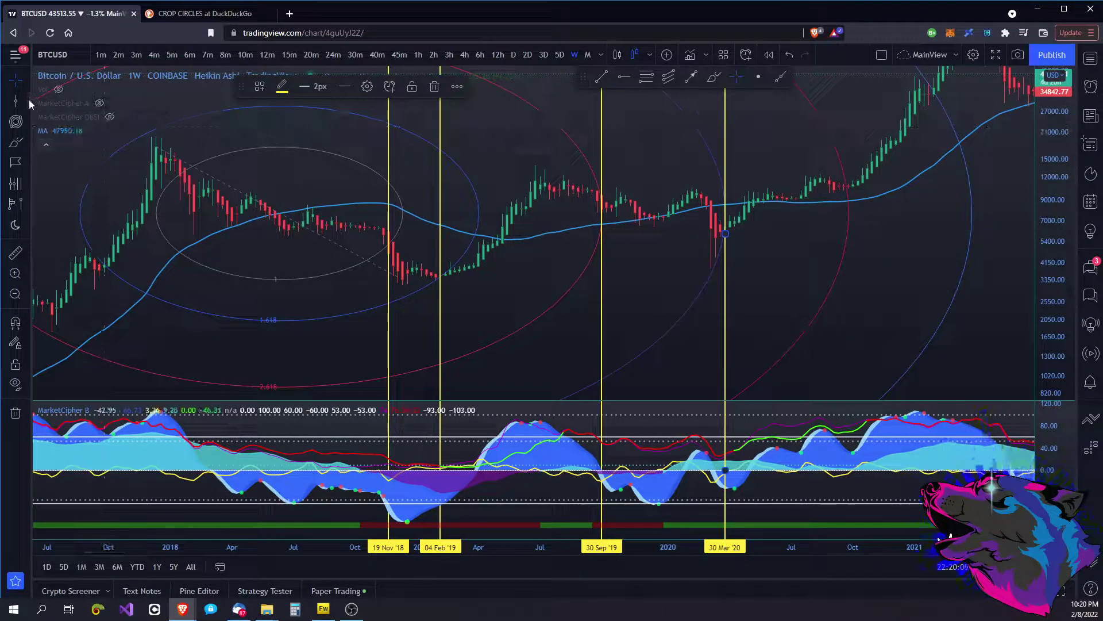
left_click(848, 234)
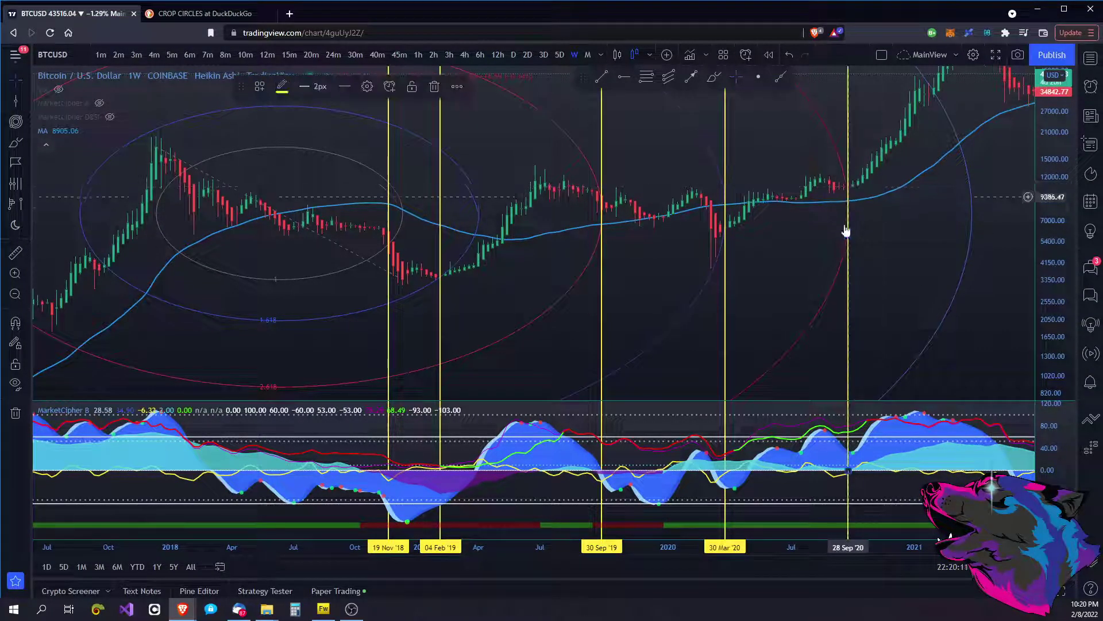
left_click(85, 124)
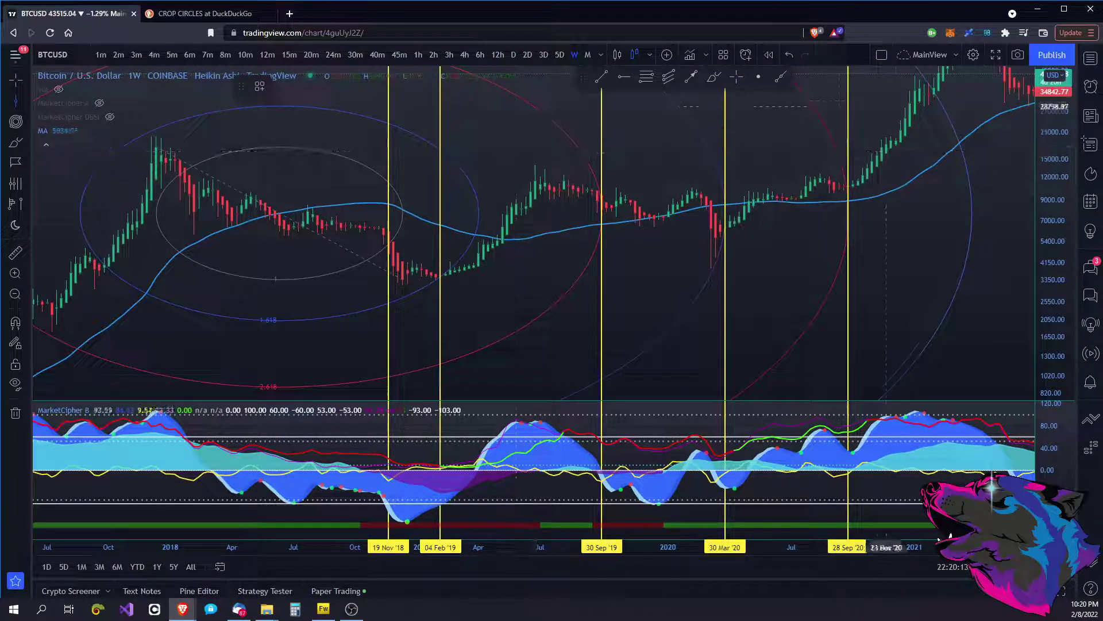
left_click(935, 93)
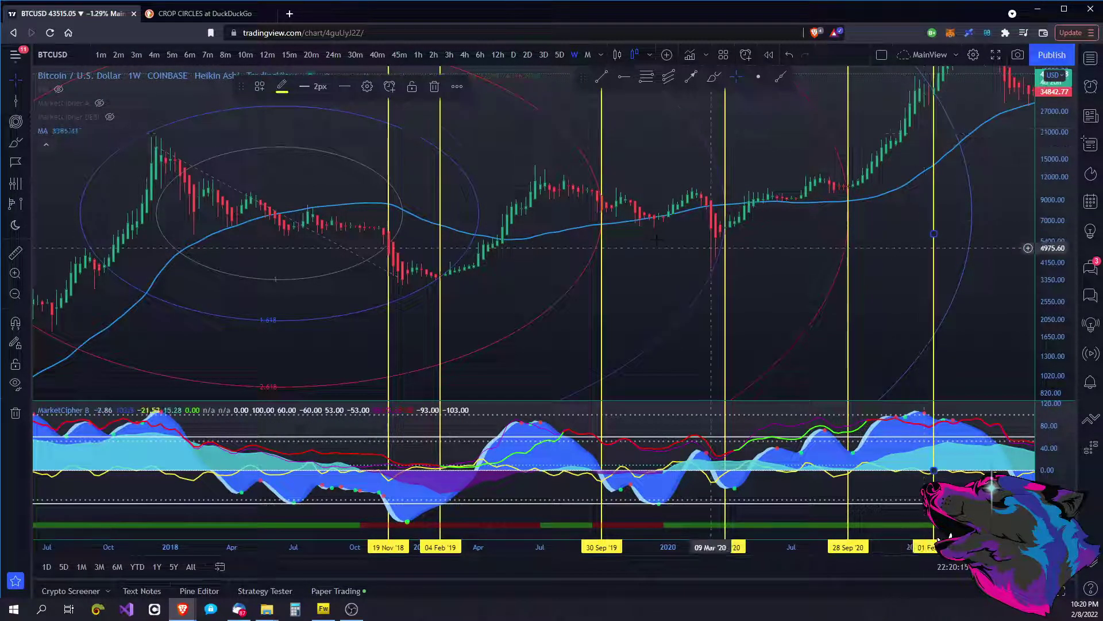
- Compare the vertical lines with the MarketCipher B turns and shift the last line to 08 Feb '21
left_click(16, 78)
left_click_drag(772, 260, 692, 261)
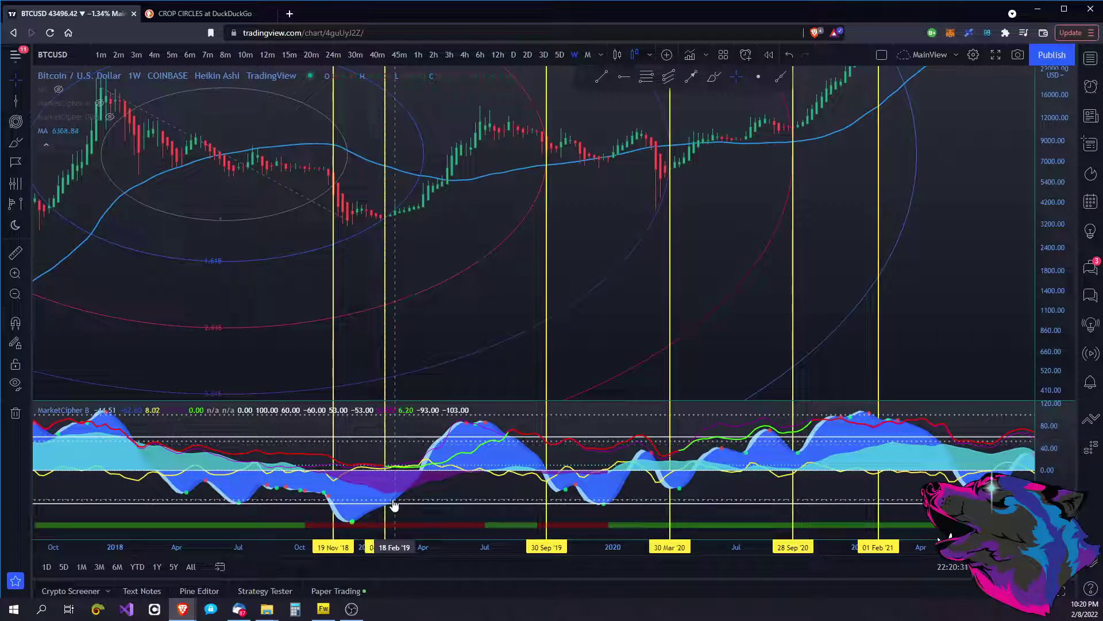
left_click_drag(594, 358, 465, 344)
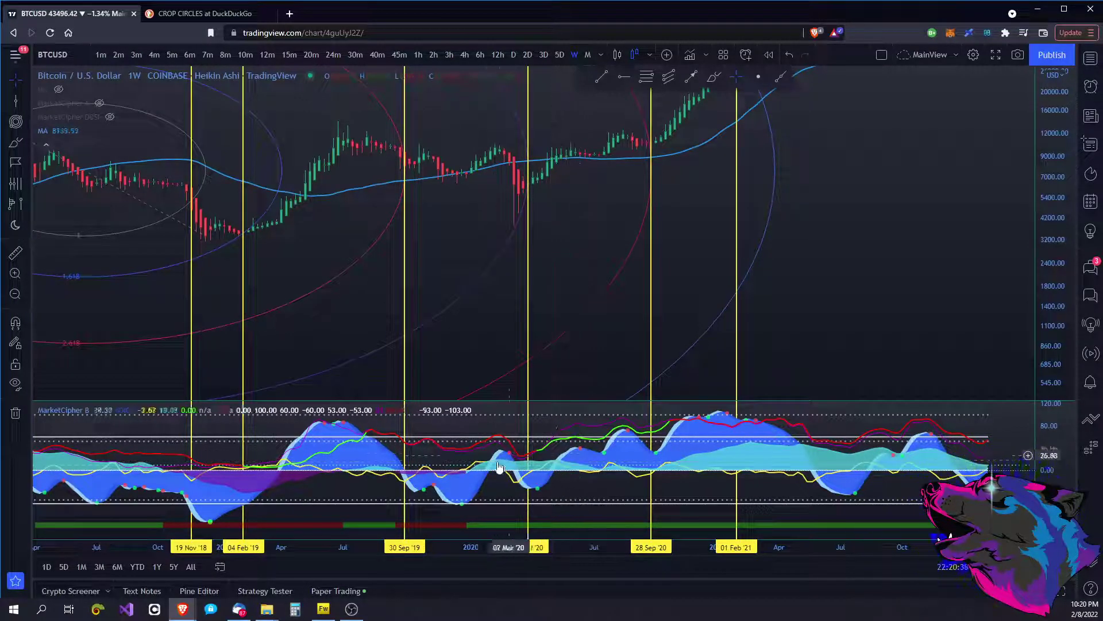
left_click_drag(589, 333, 495, 333)
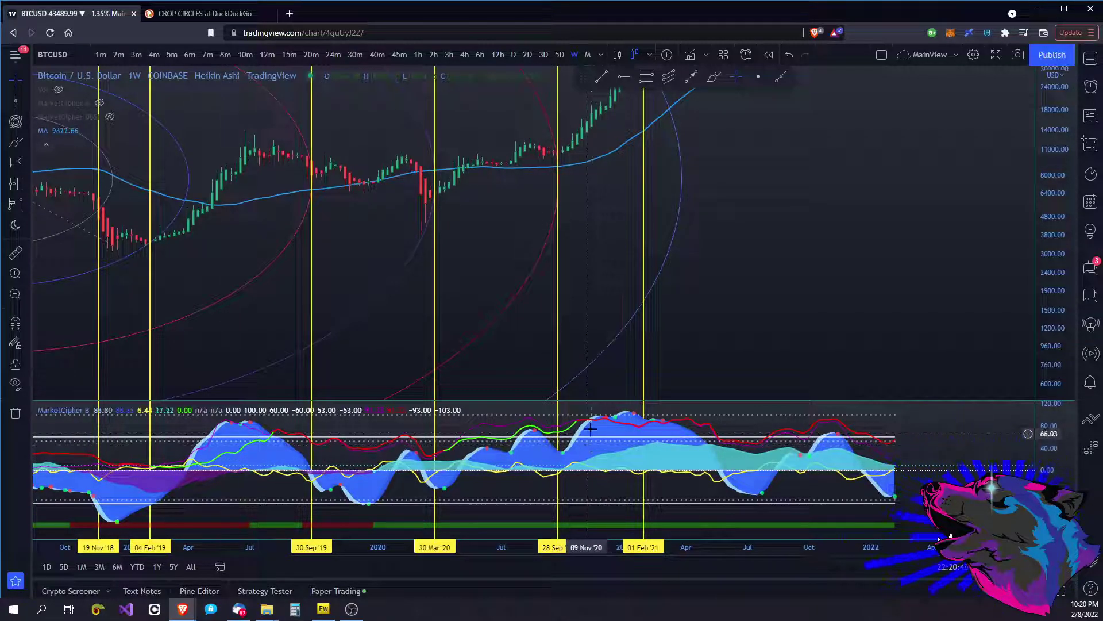
scroll(585, 434, "right", 3)
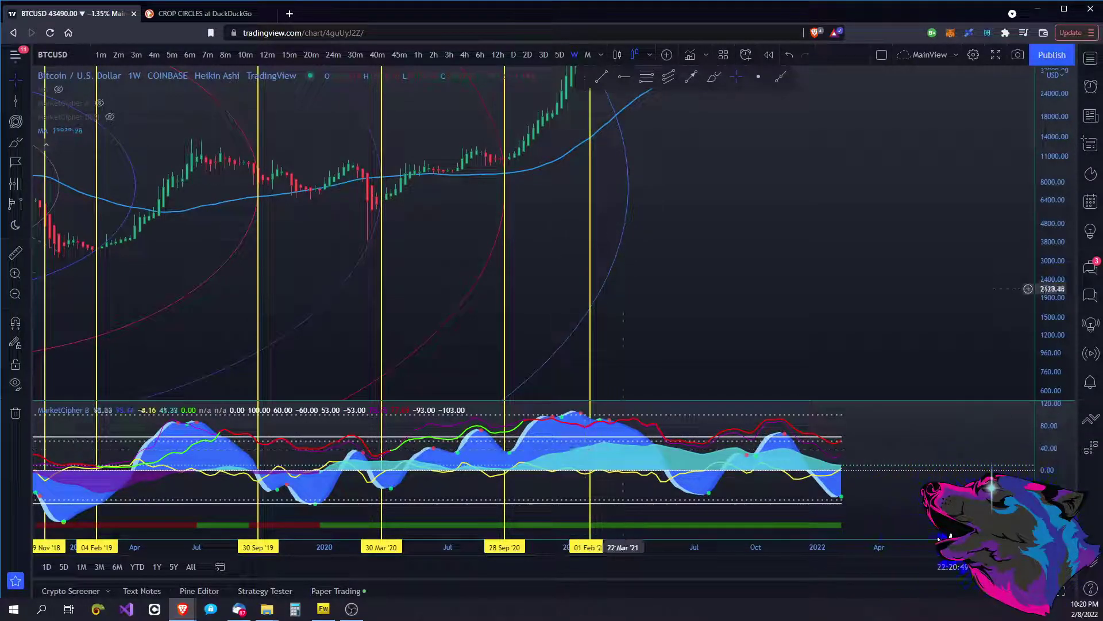
left_click_drag(716, 297, 719, 296)
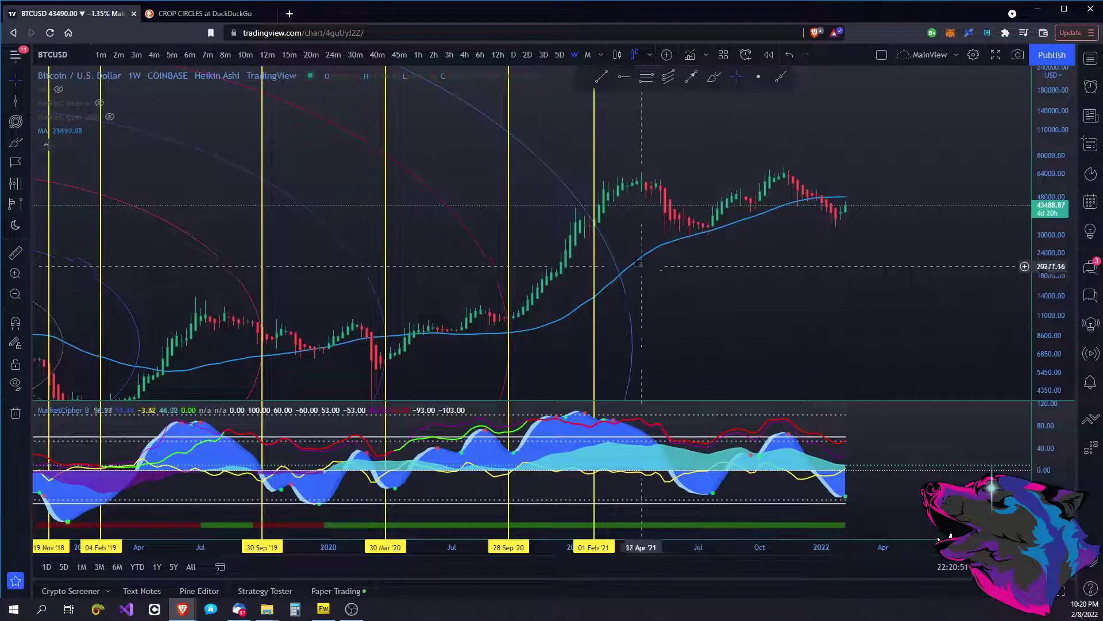
left_click_drag(595, 280, 599, 279)
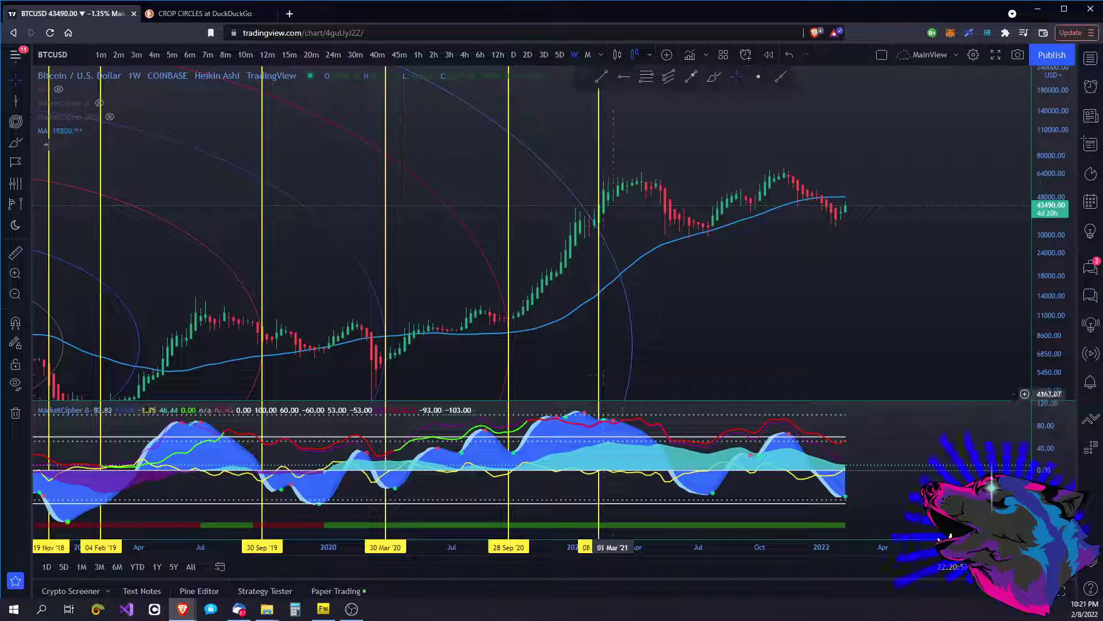
- Delete all the yellow vertical date lines from November 2018 to February 2021
left_click_drag(722, 332, 769, 318)
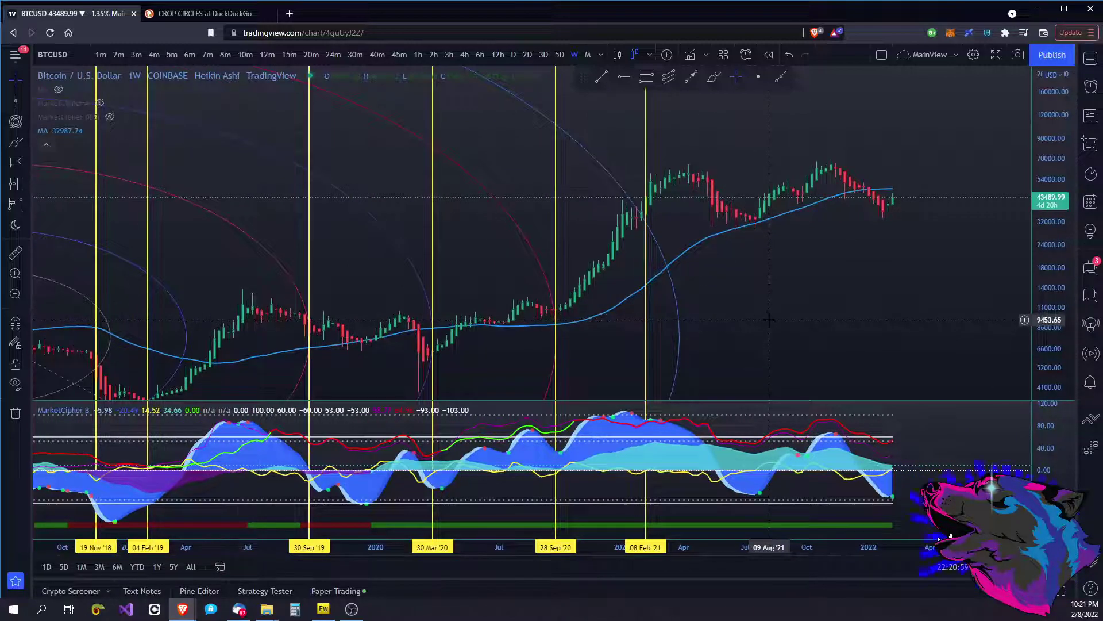
scroll(770, 316, "down", 5)
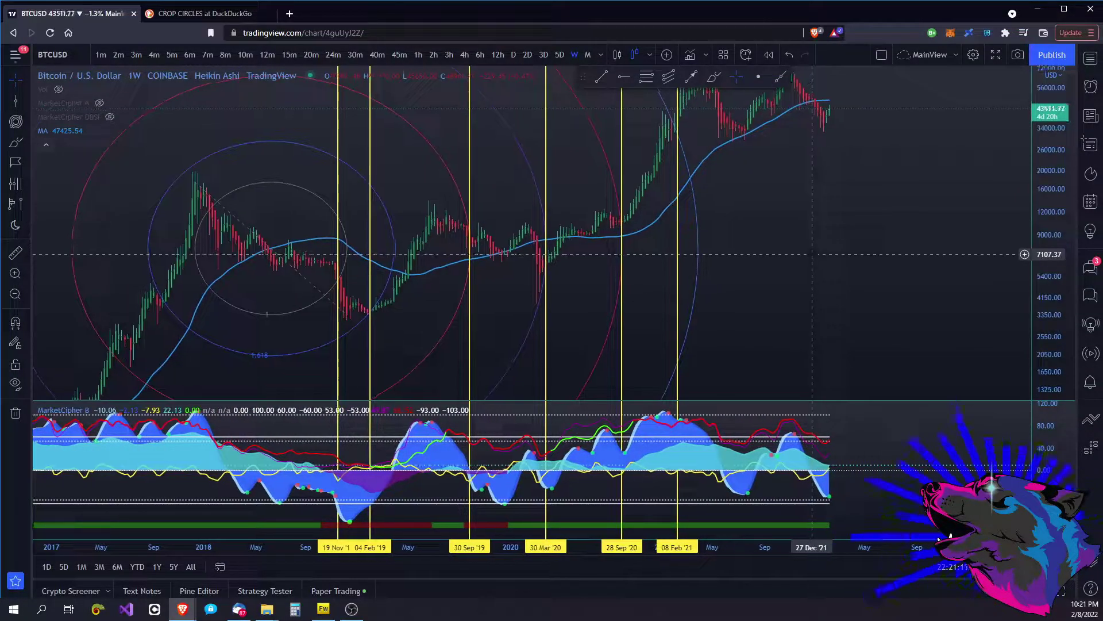
scroll(816, 213, "down", 5)
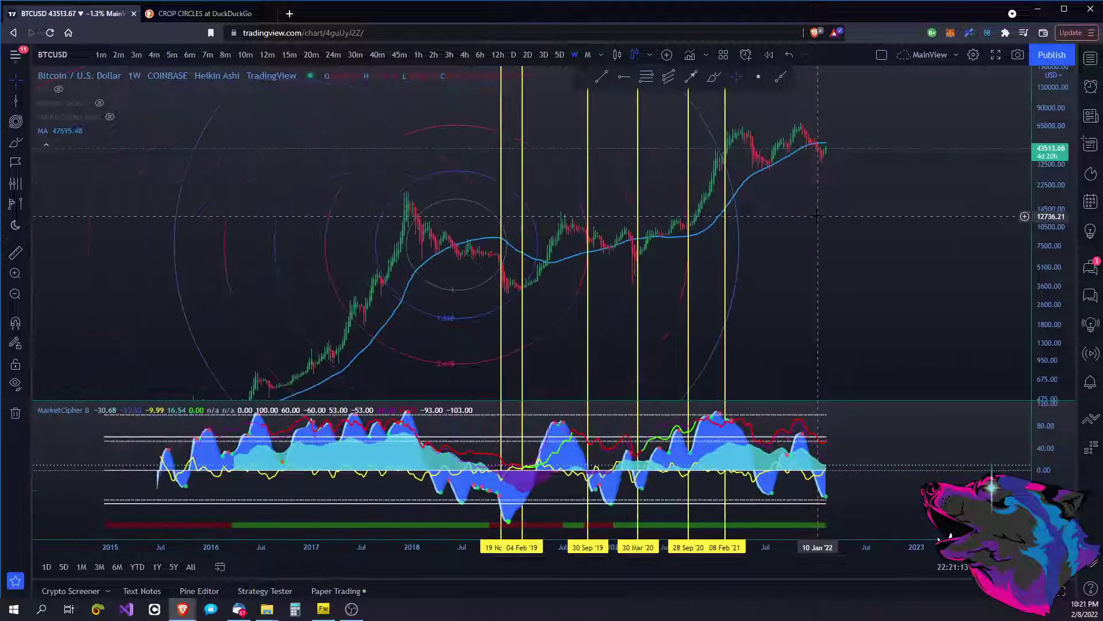
left_click(605, 182)
left_click_drag(606, 183, 588, 172)
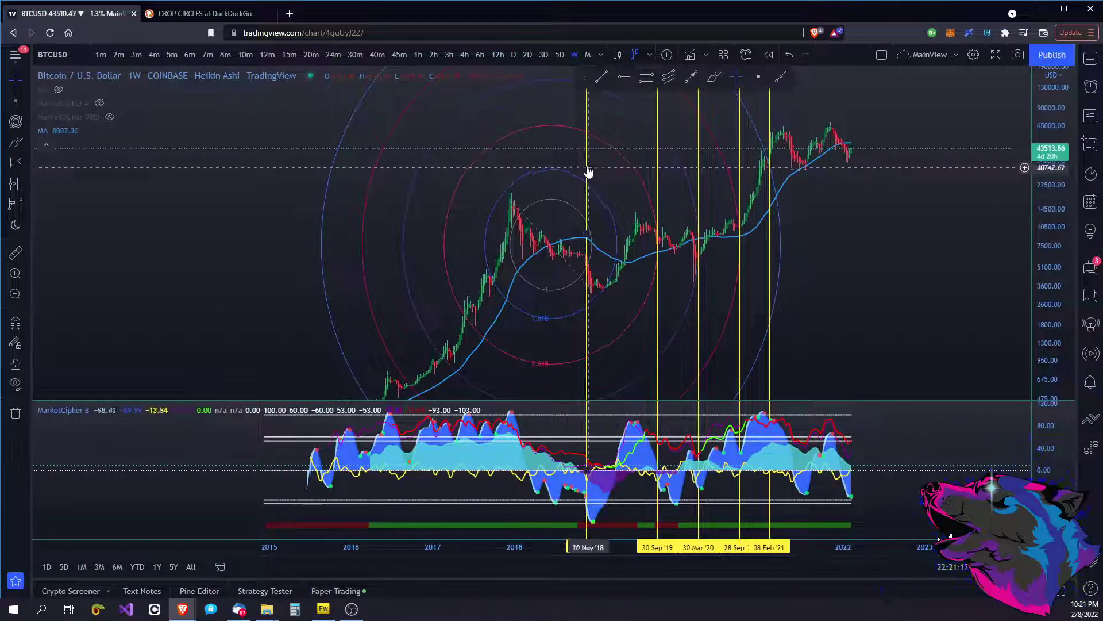
key("Delete")
left_click(659, 183)
key("Delete")
left_click(699, 178)
key("Delete")
left_click(740, 148)
key("Delete")
left_click(770, 118)
key("Delete")
- Delete the Fib Circles drawn from the December 2017 high to the December 2018 low
left_click_drag(845, 270, 735, 290)
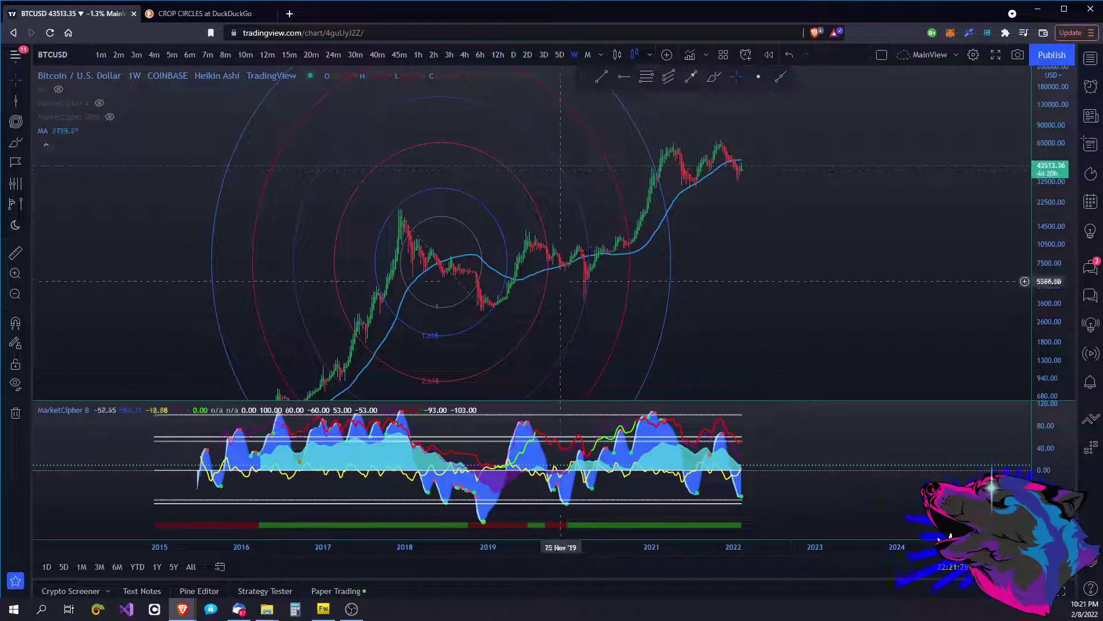
left_click(426, 229)
key("Delete")
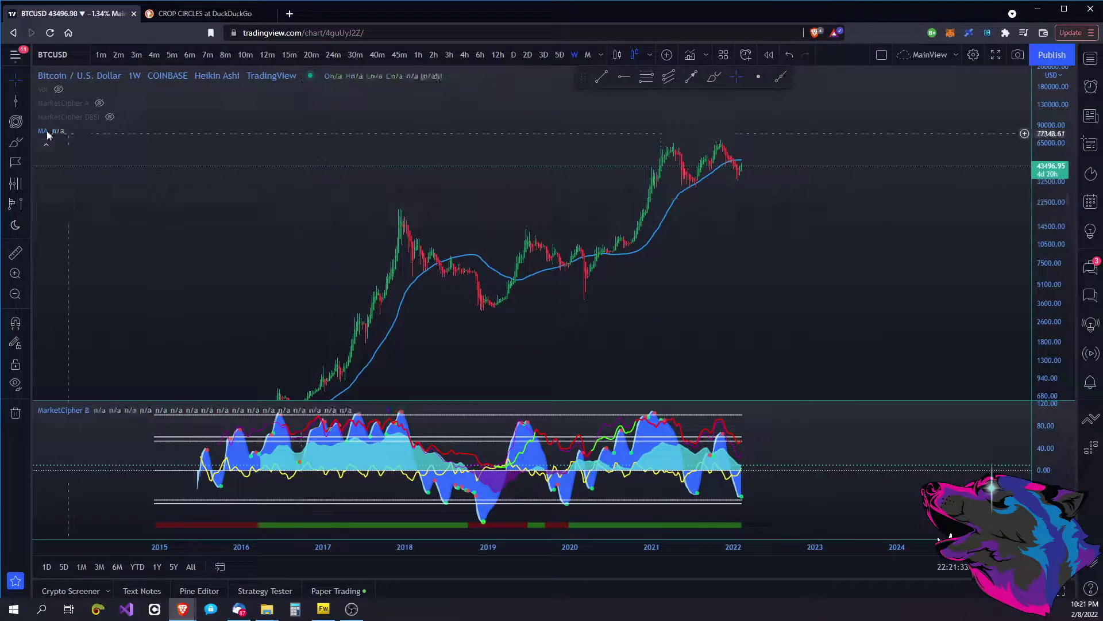
- Draw Fib Circles from the 10 Dec '18 candle at 3361.45 to the 24 Jun '19 candle at 11440.68, snapping to the candles
key("ctrl")
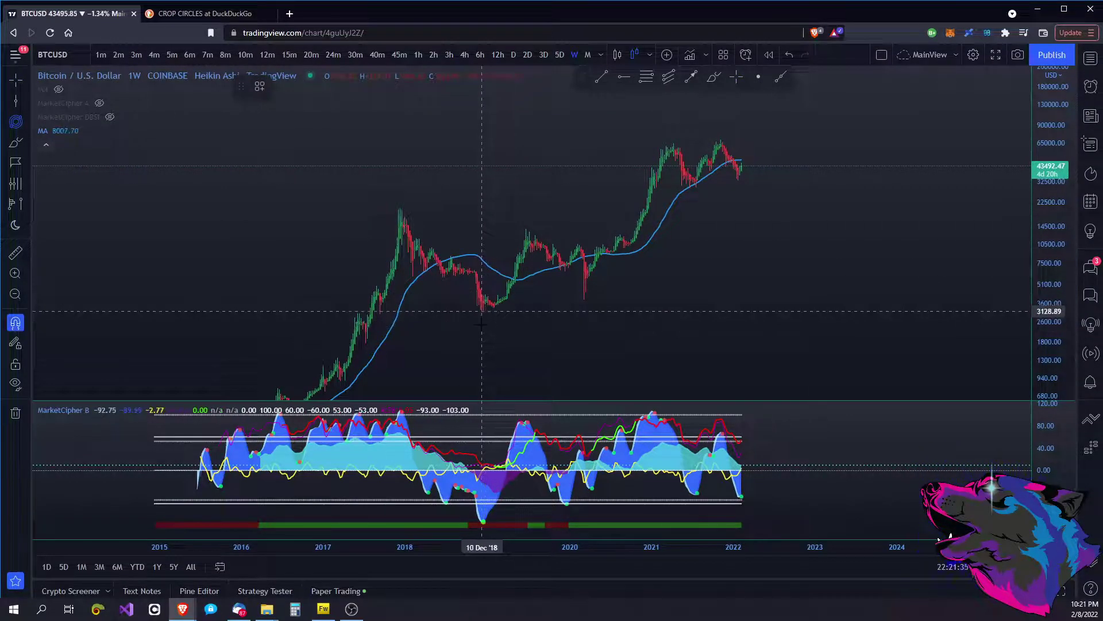
scroll(481, 323, "up", 5)
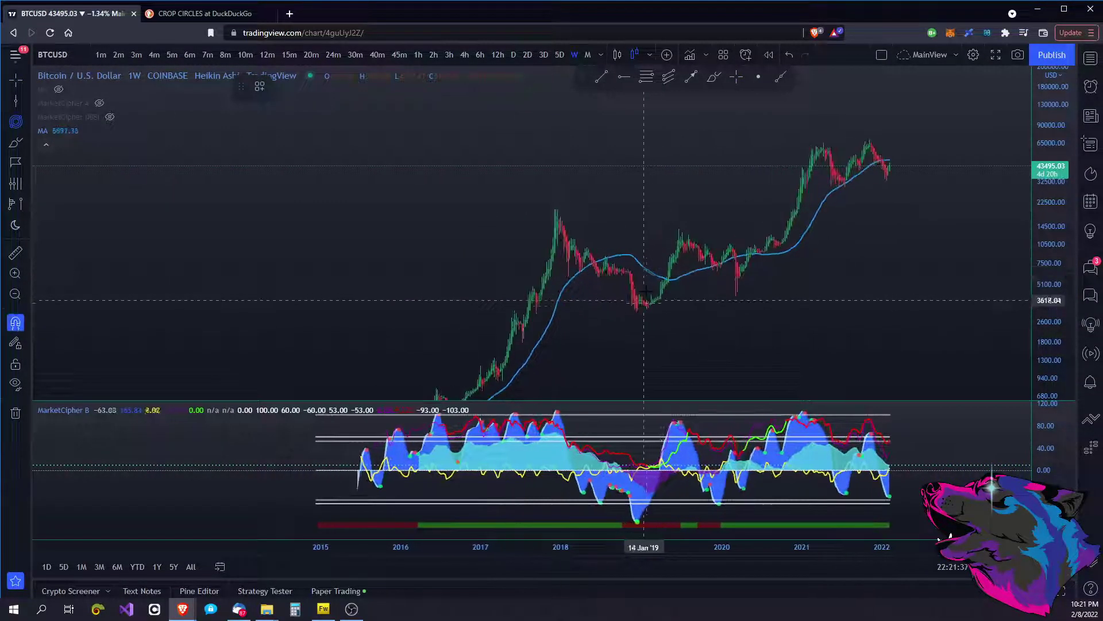
scroll(657, 298, "up", 2)
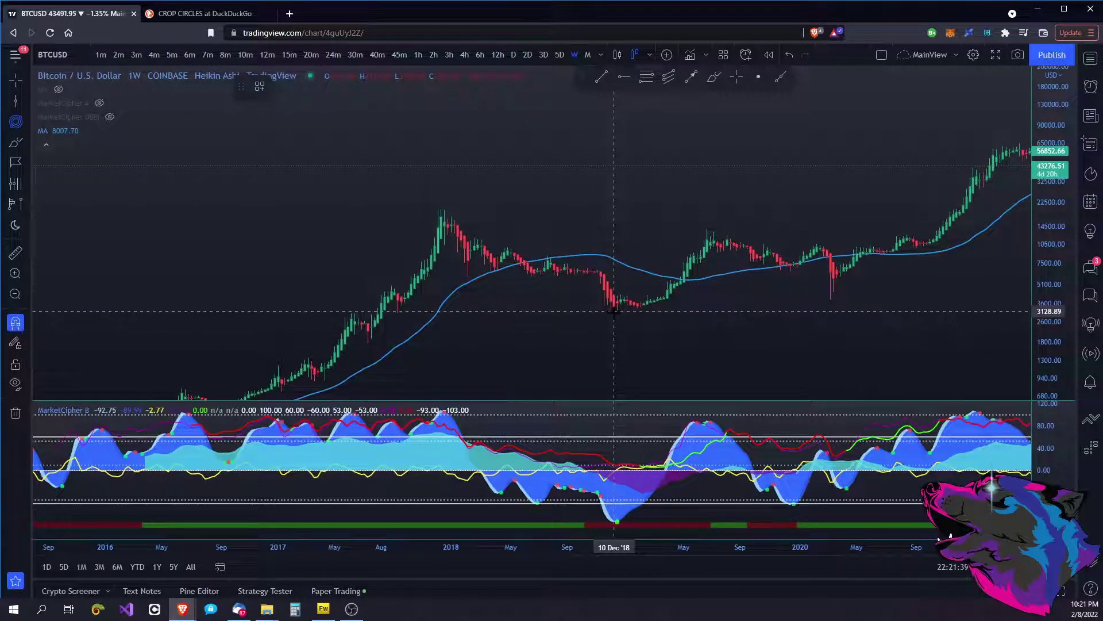
left_click(614, 307)
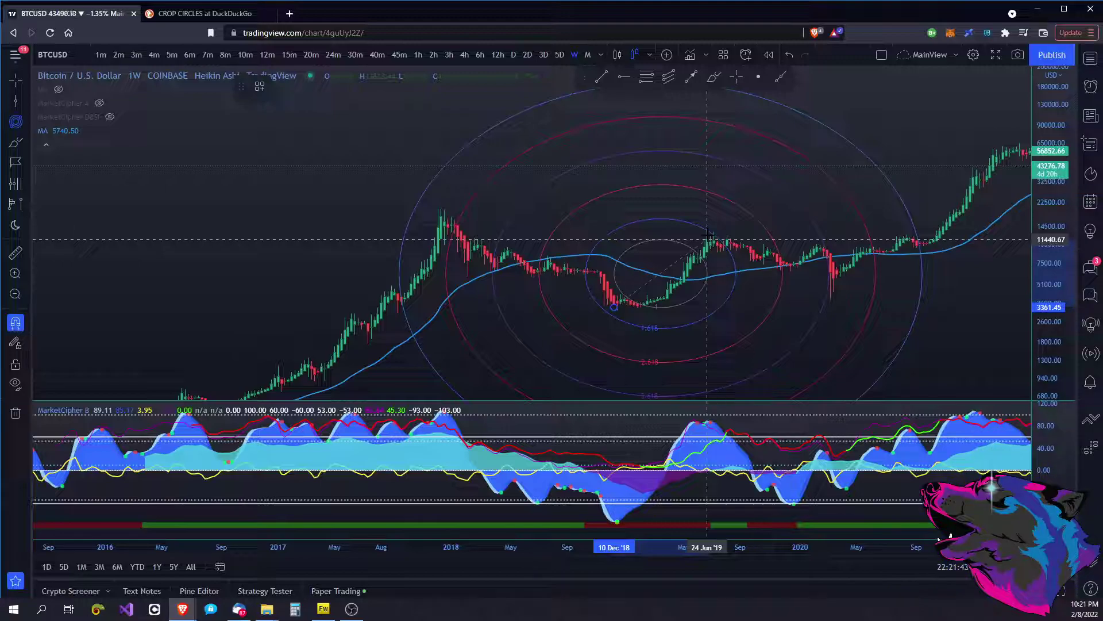
left_click(707, 238)
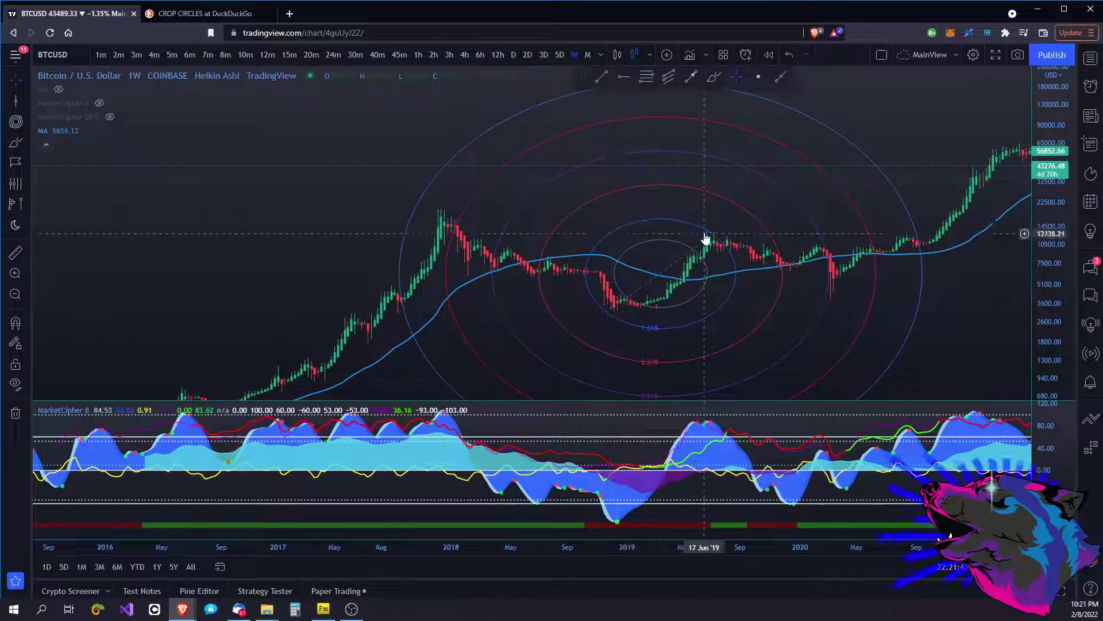
- Stretch the Fib Circles' June 2019 anchor to 05 Aug '19 at about 11454.28 and check where the rings cross the weekly price
left_click_drag(787, 190, 616, 187)
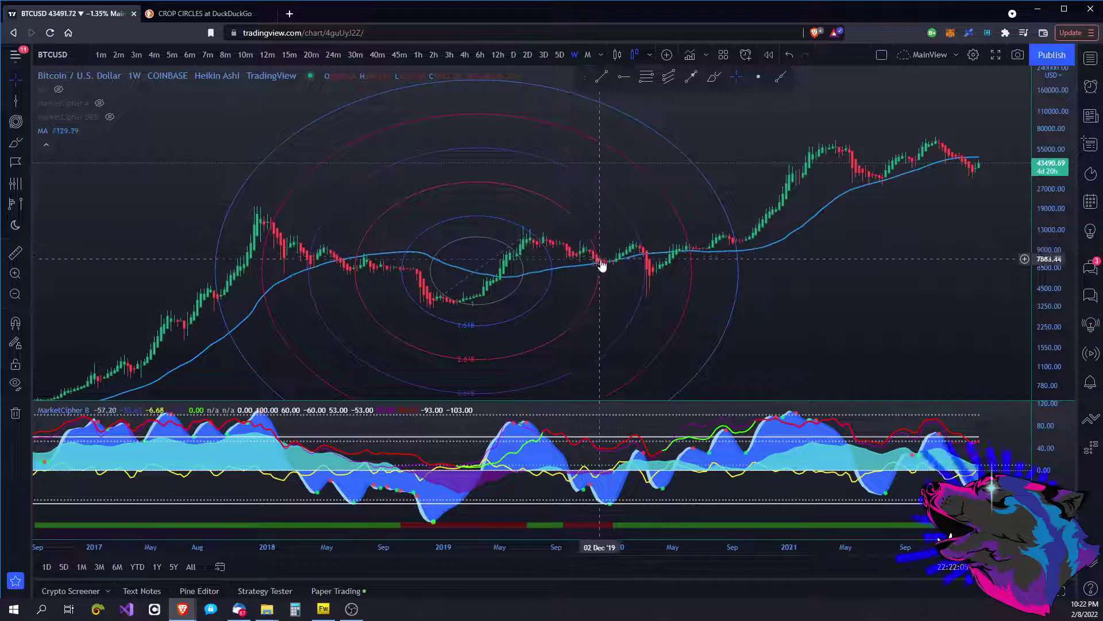
left_click_drag(609, 267, 517, 297)
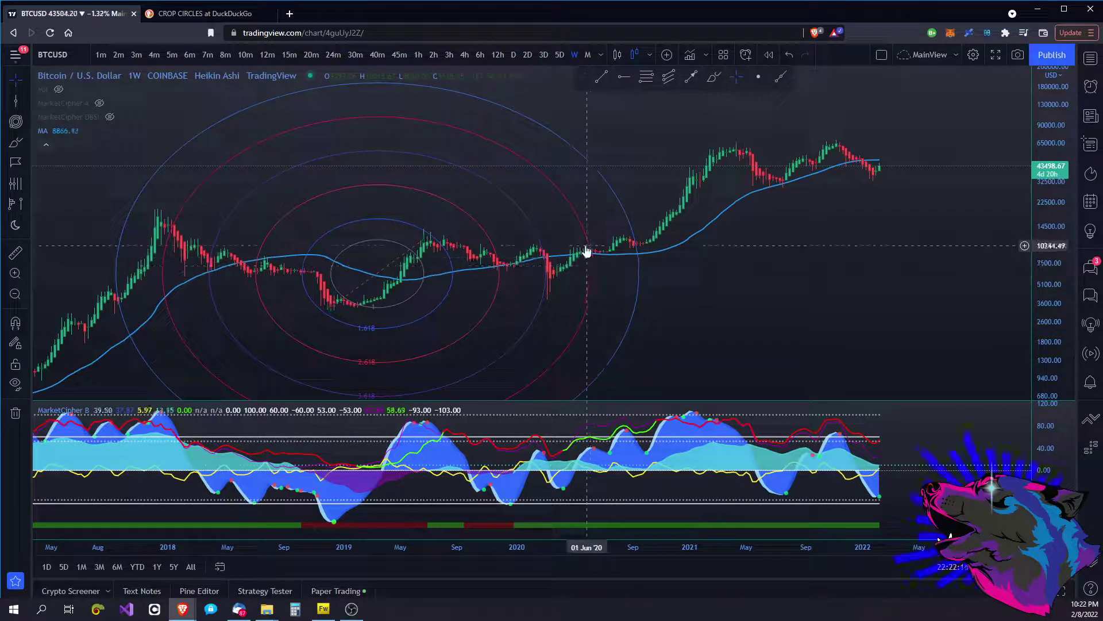
left_click_drag(611, 260, 559, 261)
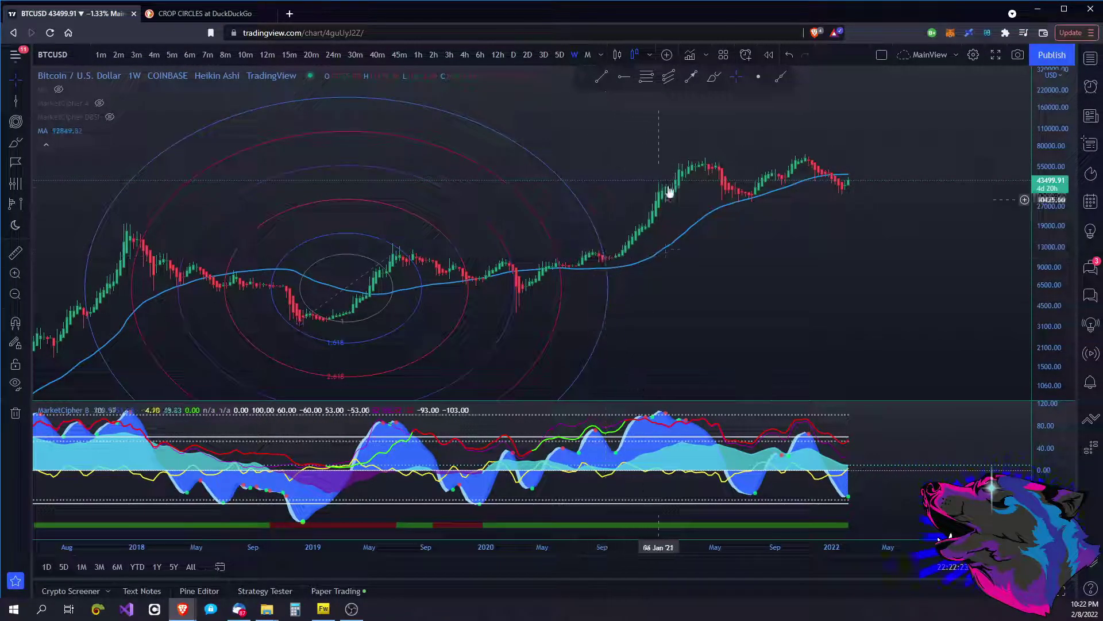
left_click_drag(729, 296, 655, 287)
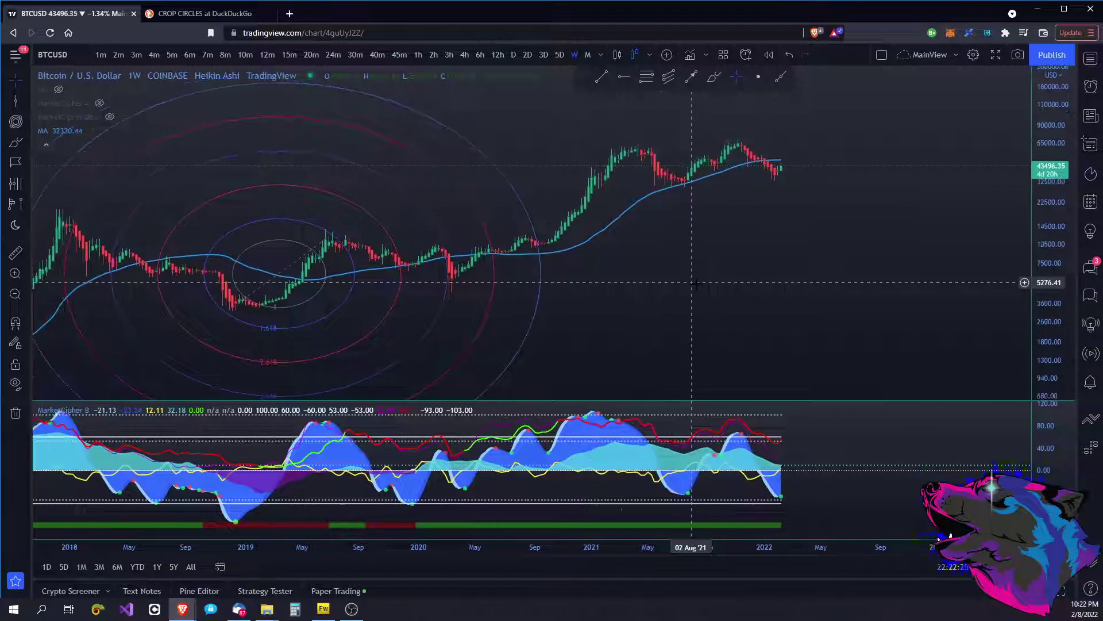
left_click(320, 298)
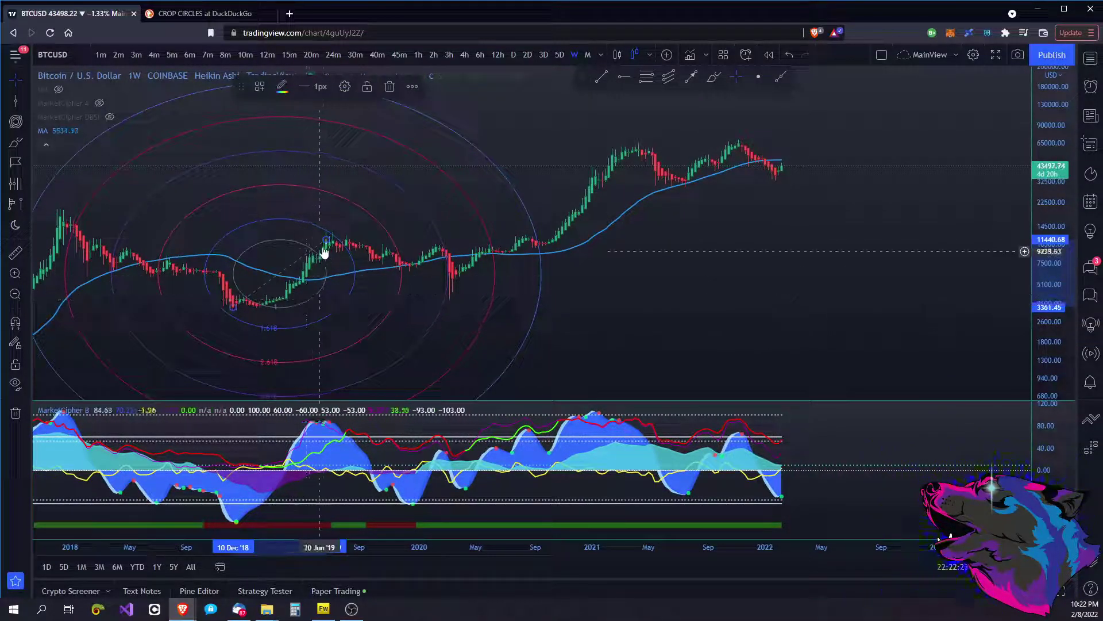
left_click_drag(331, 243, 347, 243)
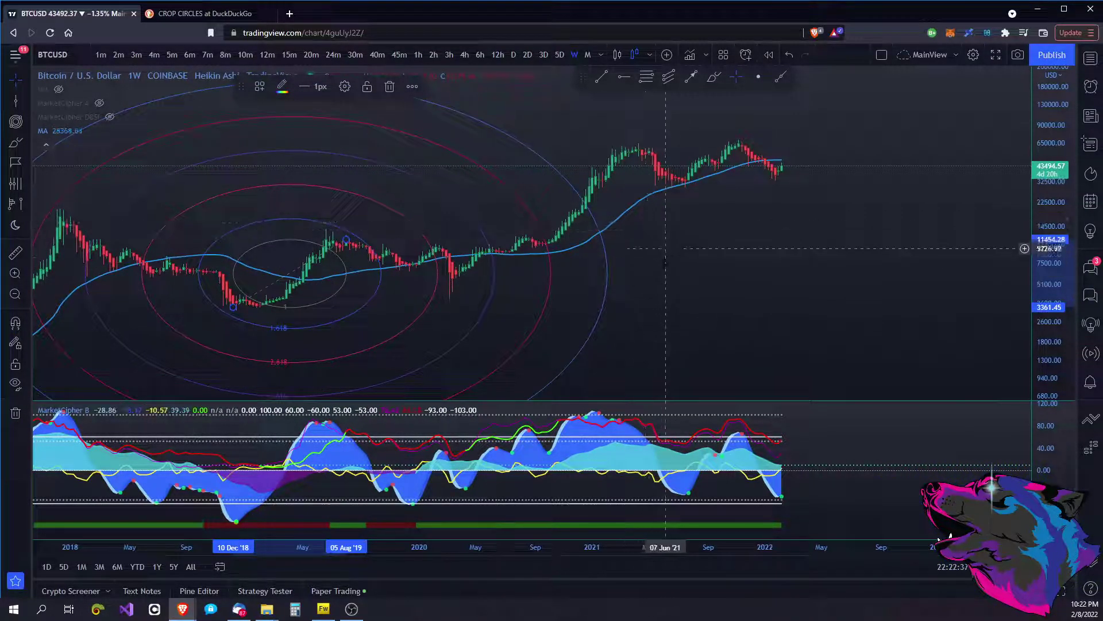
left_click_drag(666, 245, 678, 256)
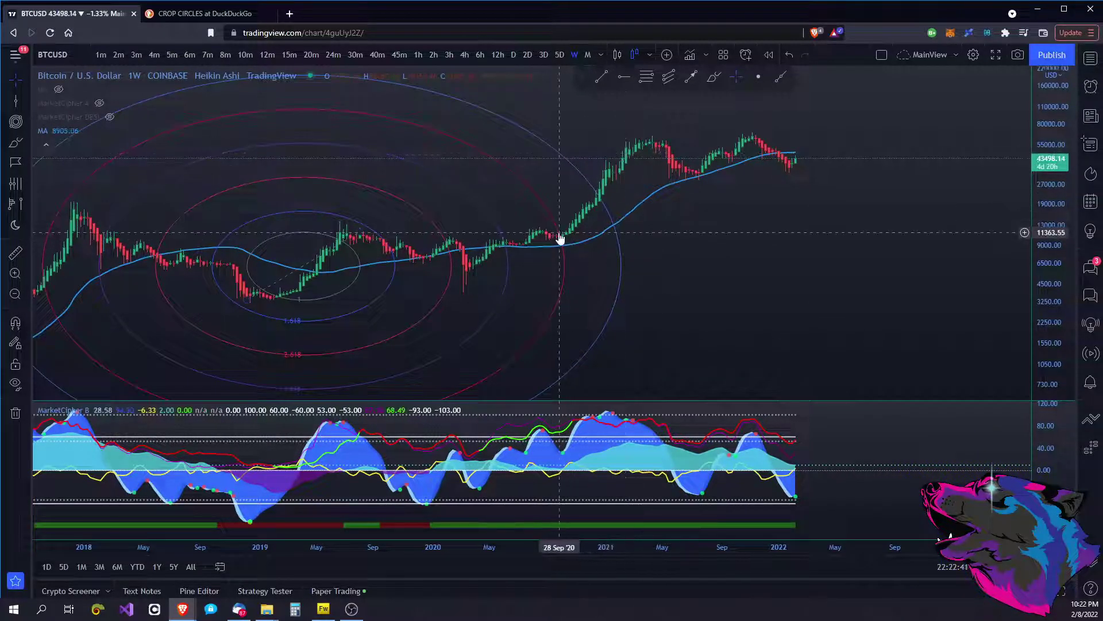
left_click_drag(497, 239, 523, 244)
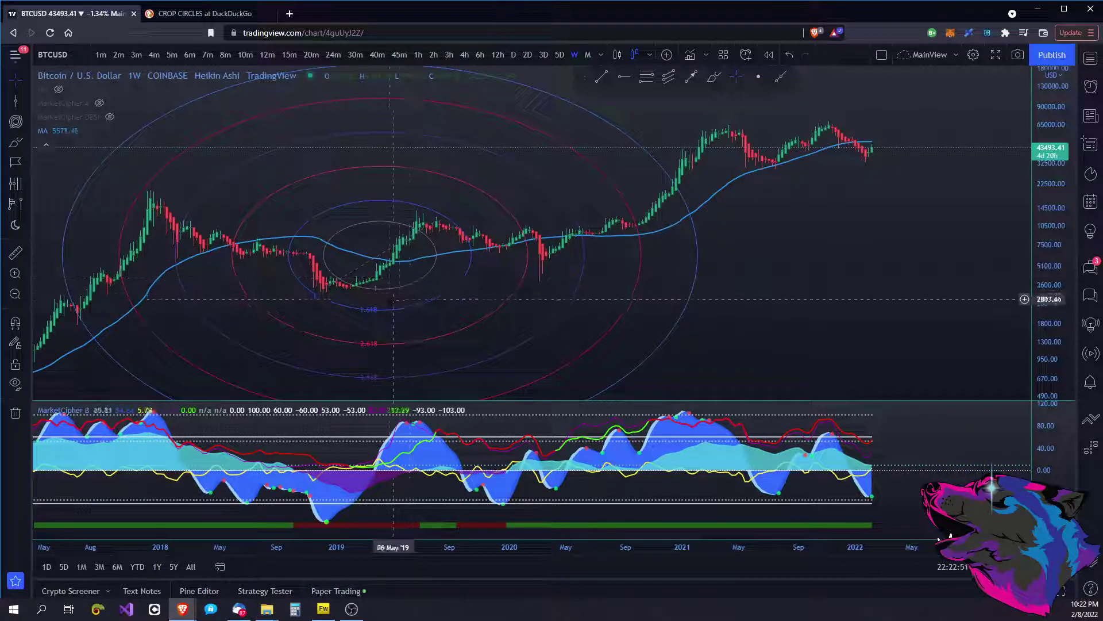
- Delete the Fib Circles drawn from the December 2018 low to the mid-2019 high
left_click_drag(266, 269, 305, 269)
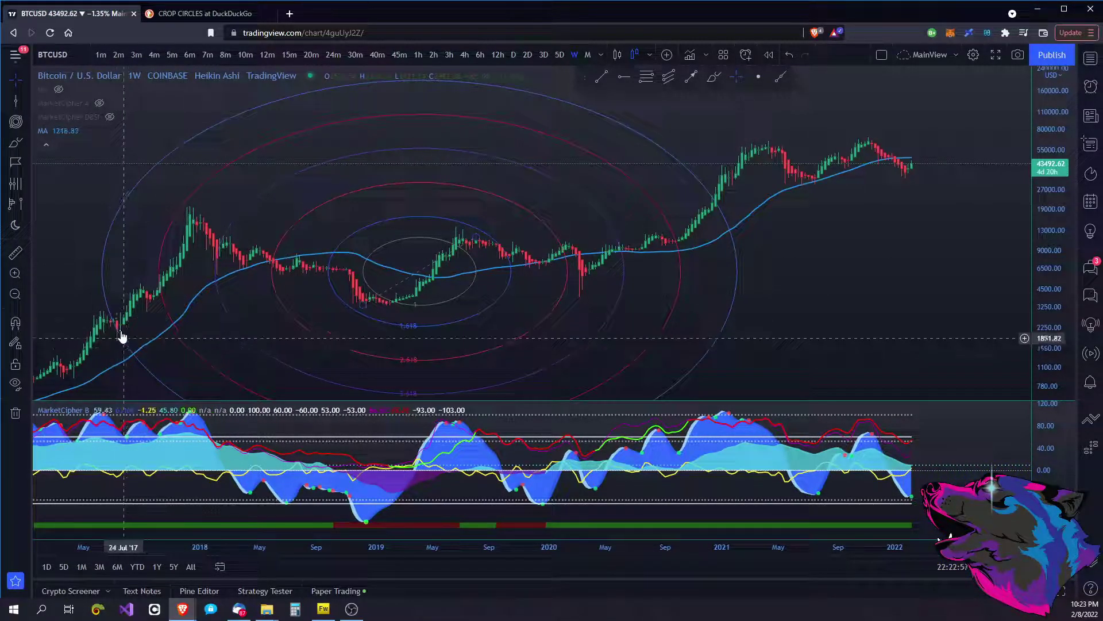
left_click_drag(741, 275, 666, 271)
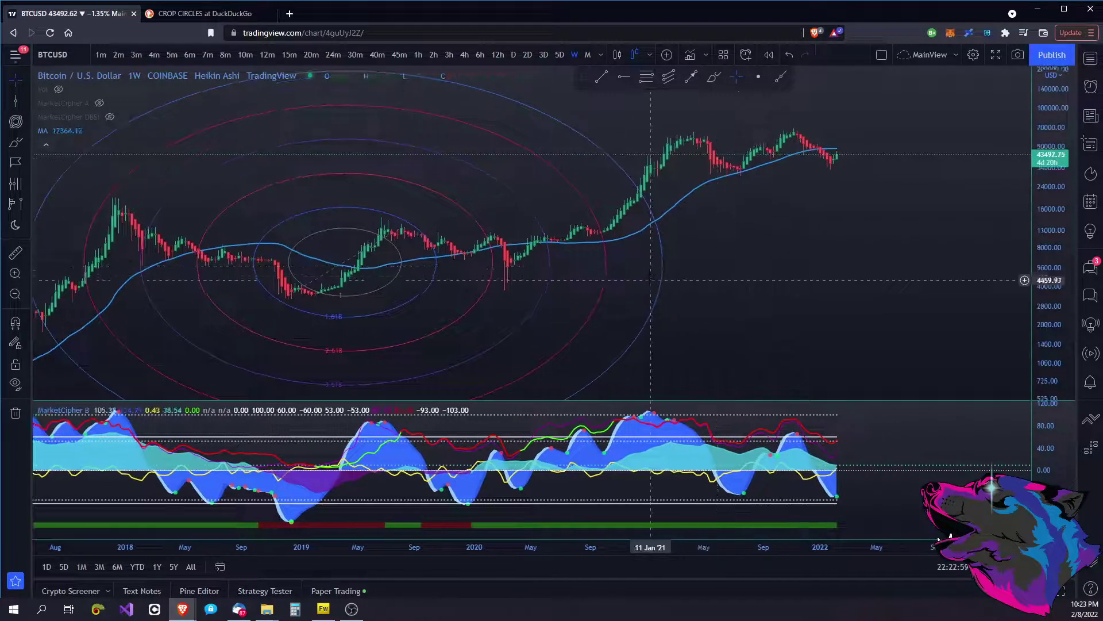
key("Escape")
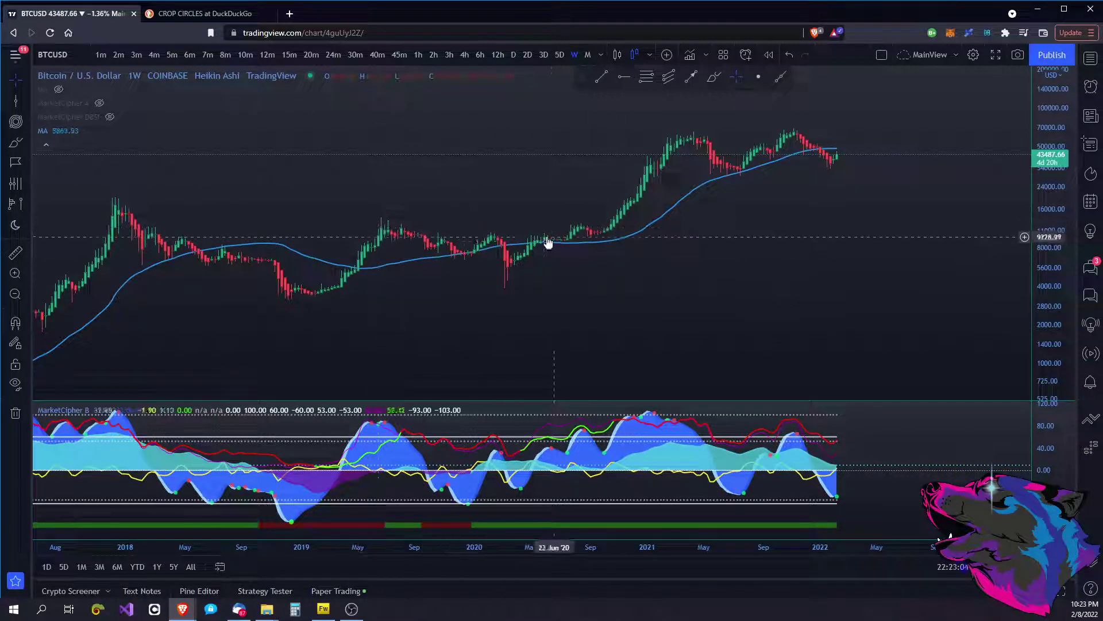
- Draw Fib Circles from the 24 Jun '19 high at 13868.44 to the 09 Mar '20 low at 3858.00, snapping to the candles
key("ctrl")
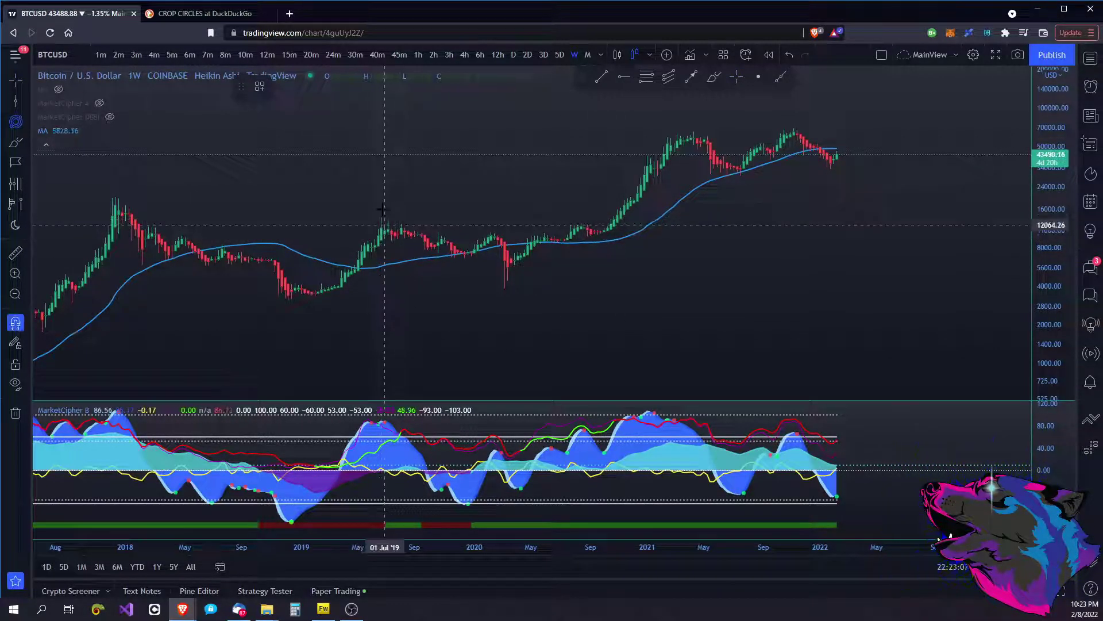
left_click(381, 217)
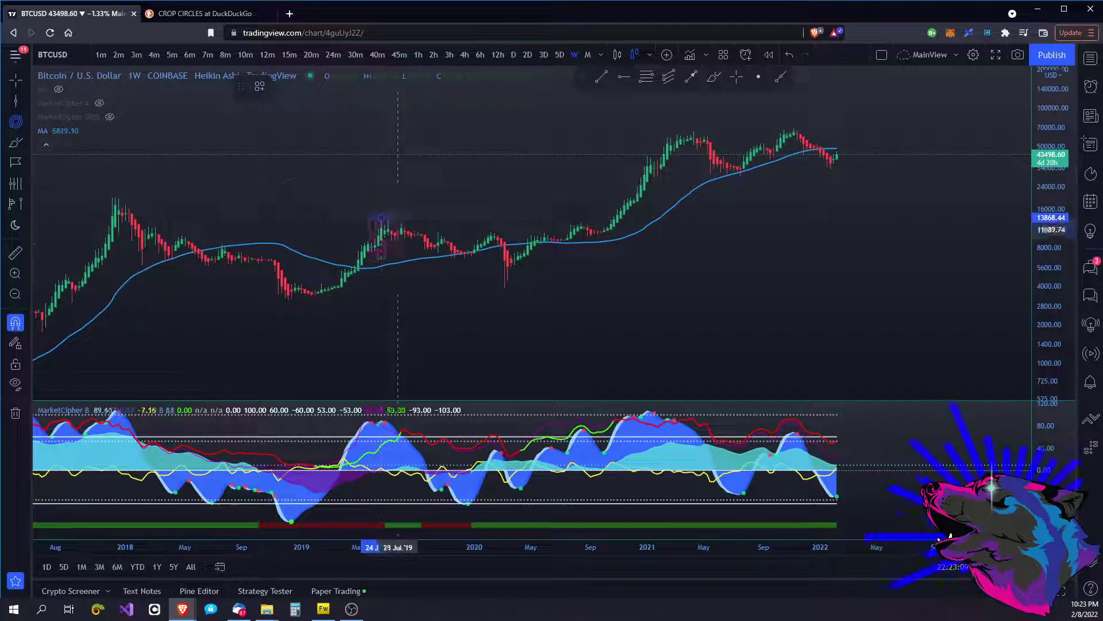
left_click(507, 308)
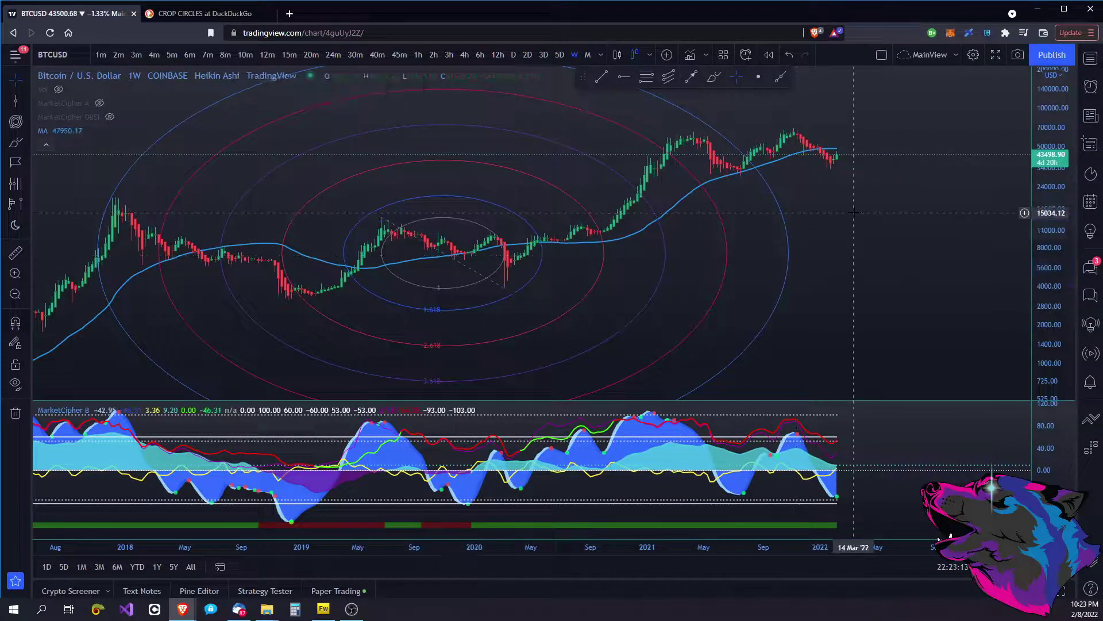
left_click_drag(894, 218, 843, 240)
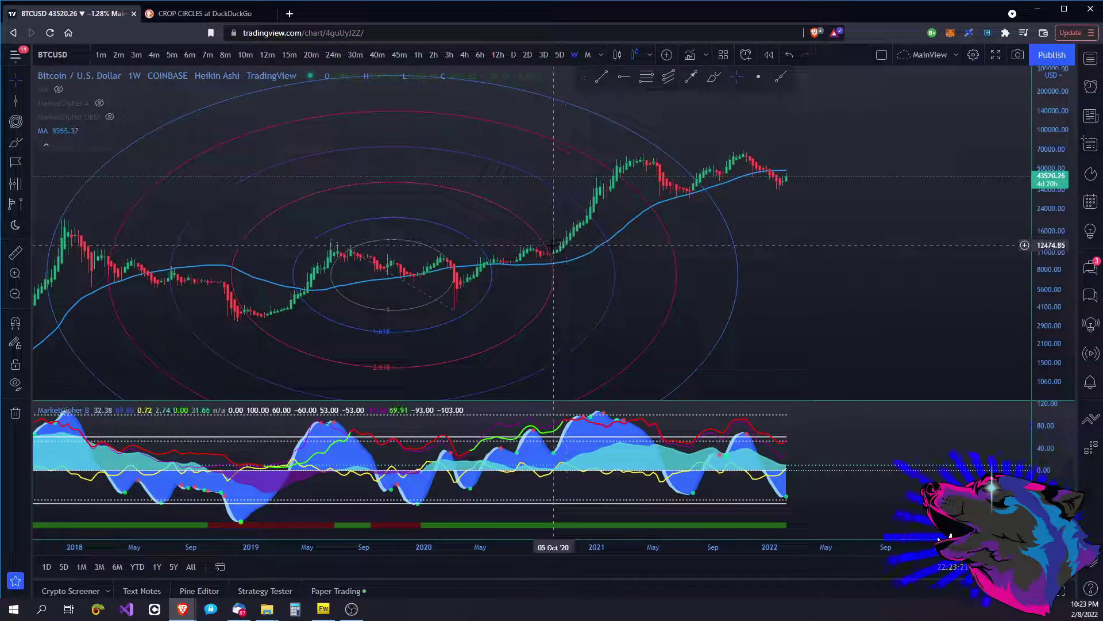
left_click_drag(423, 221, 556, 125)
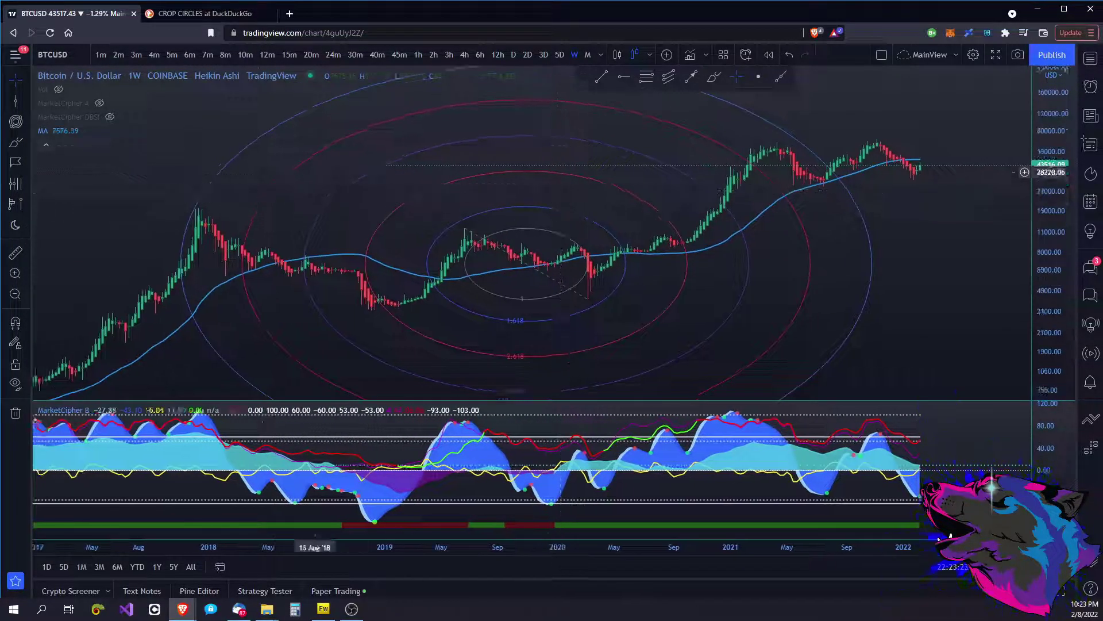
- Draw Fib Circles from the 11 Dec '17 high at 19891.99 to the 10 Dec '18 low at 3128.89, snapping to the candles
left_click(12, 122)
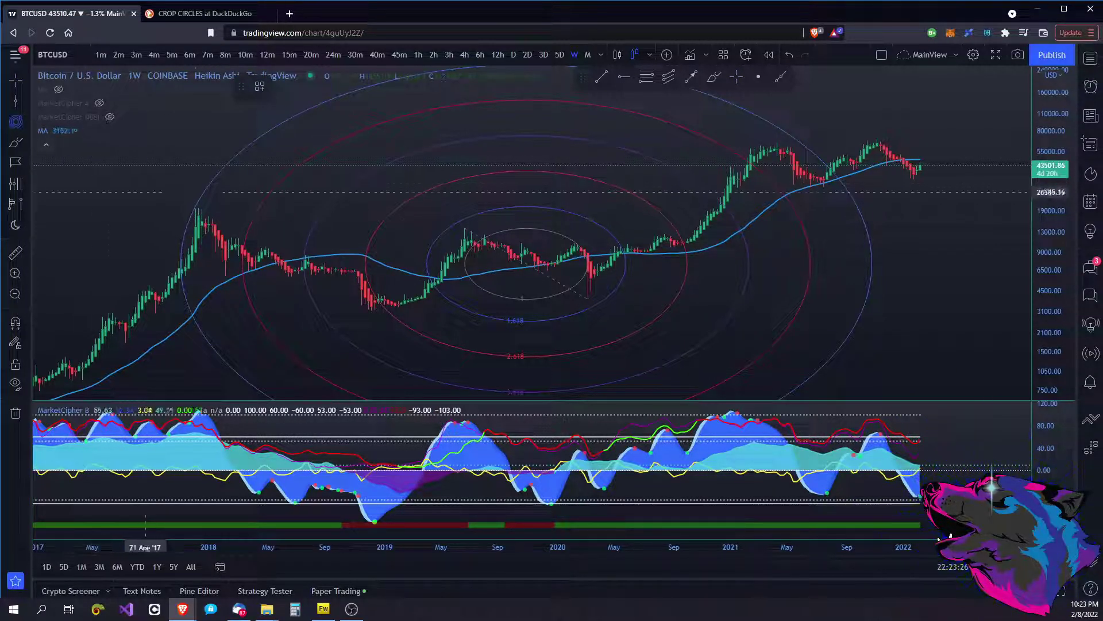
left_click(197, 187)
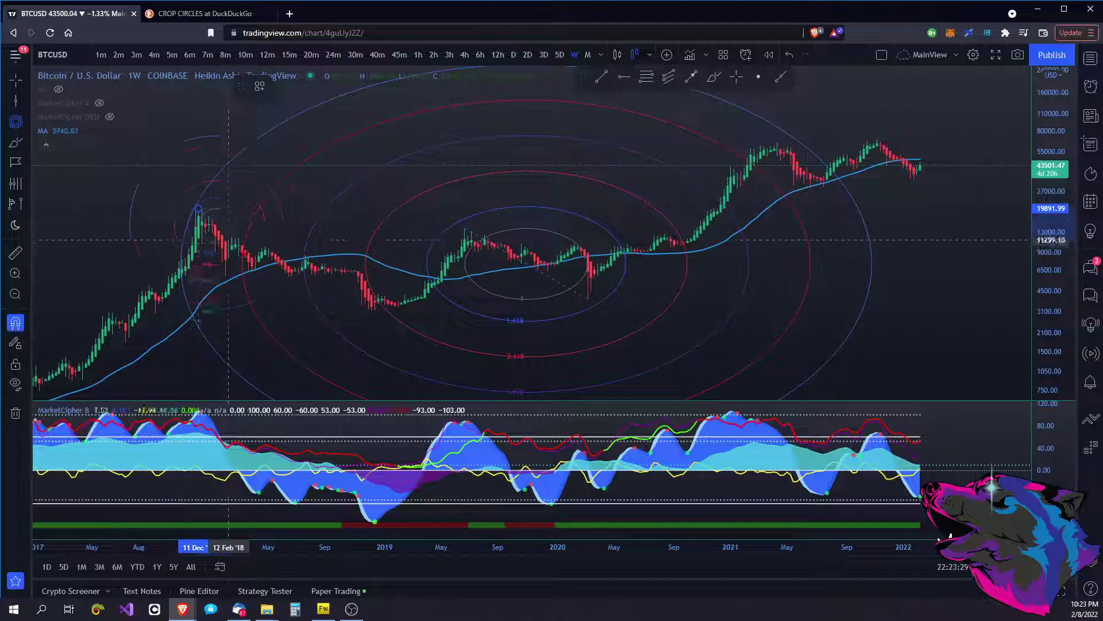
left_click(370, 310)
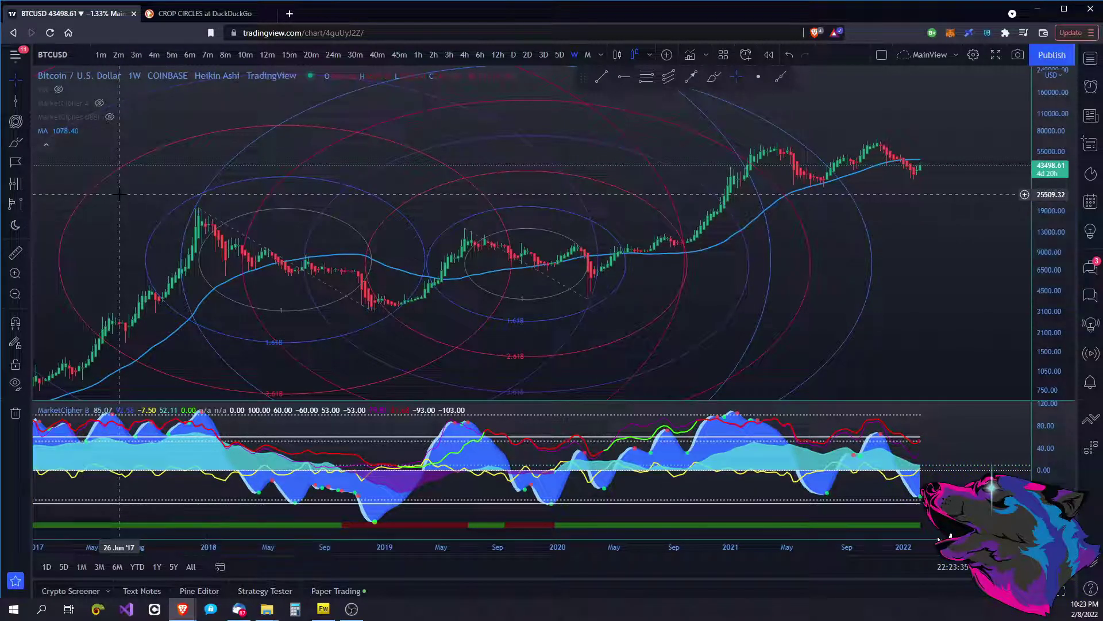
- Draw Fib Circles from the 10 Dec '18 low at 3128.89 to the 24 Jun '19 high at 13868.44 and check where the three sets' rings converge
key("Escape")
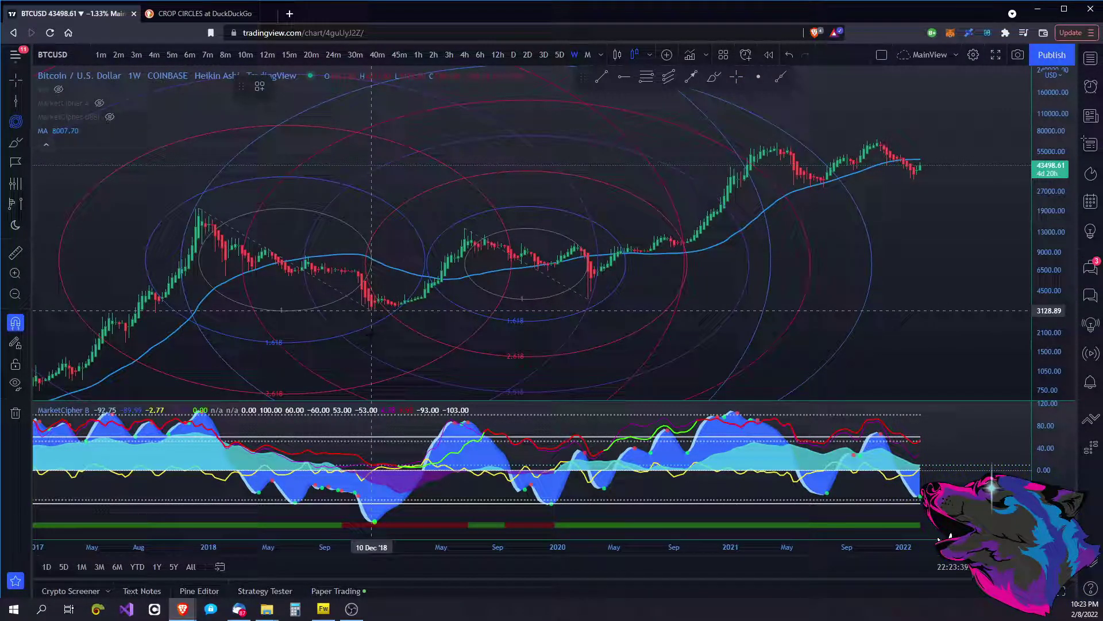
left_click(371, 310)
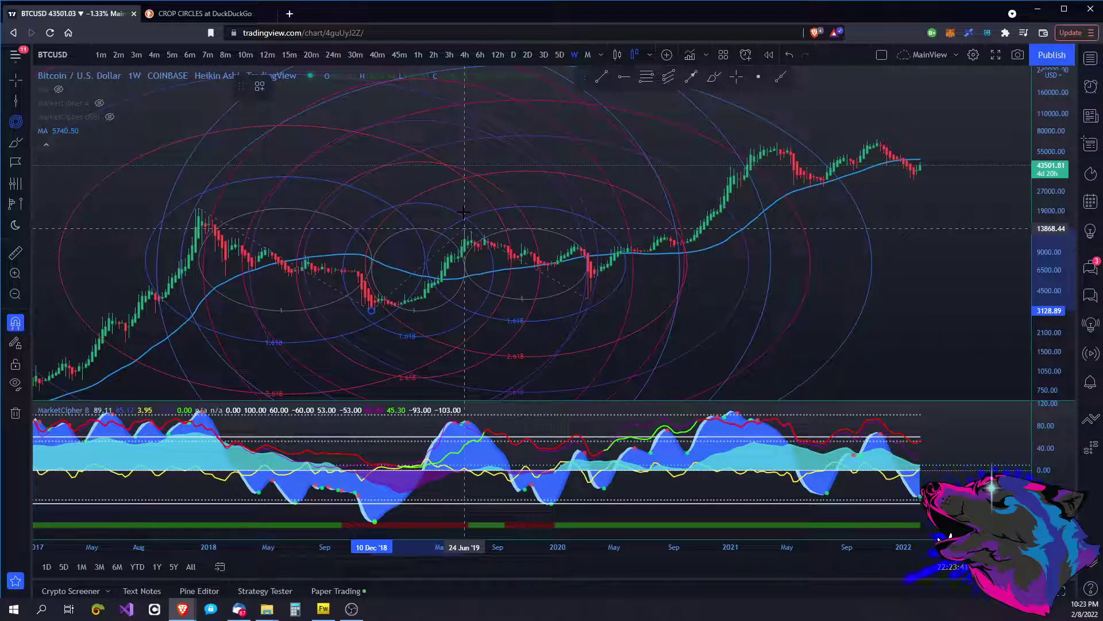
key("Escape")
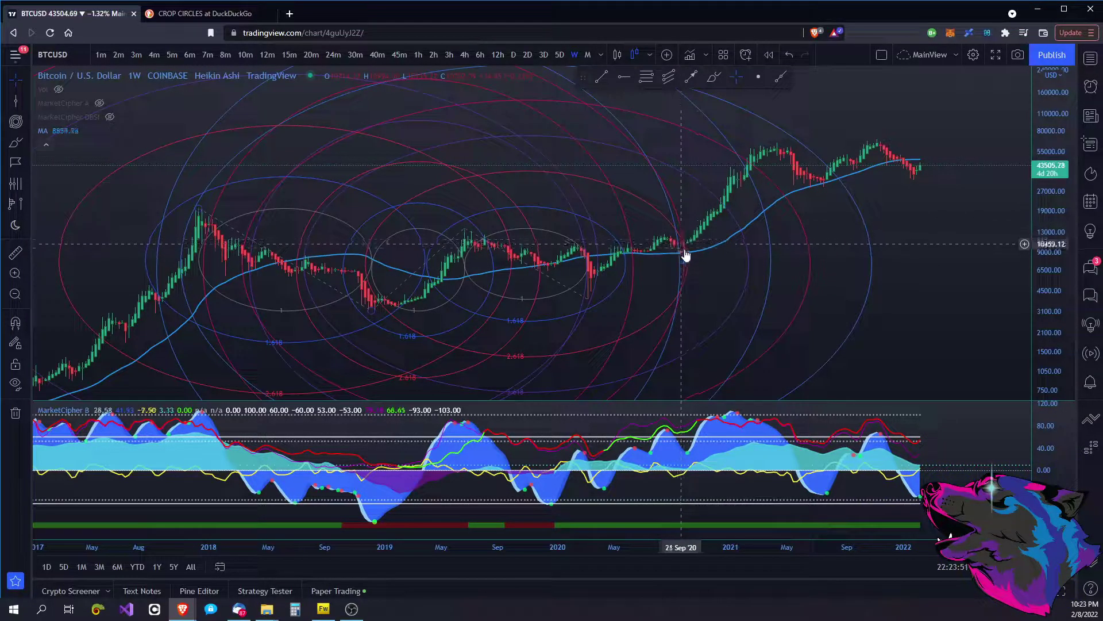
scroll(676, 253, "up", 5)
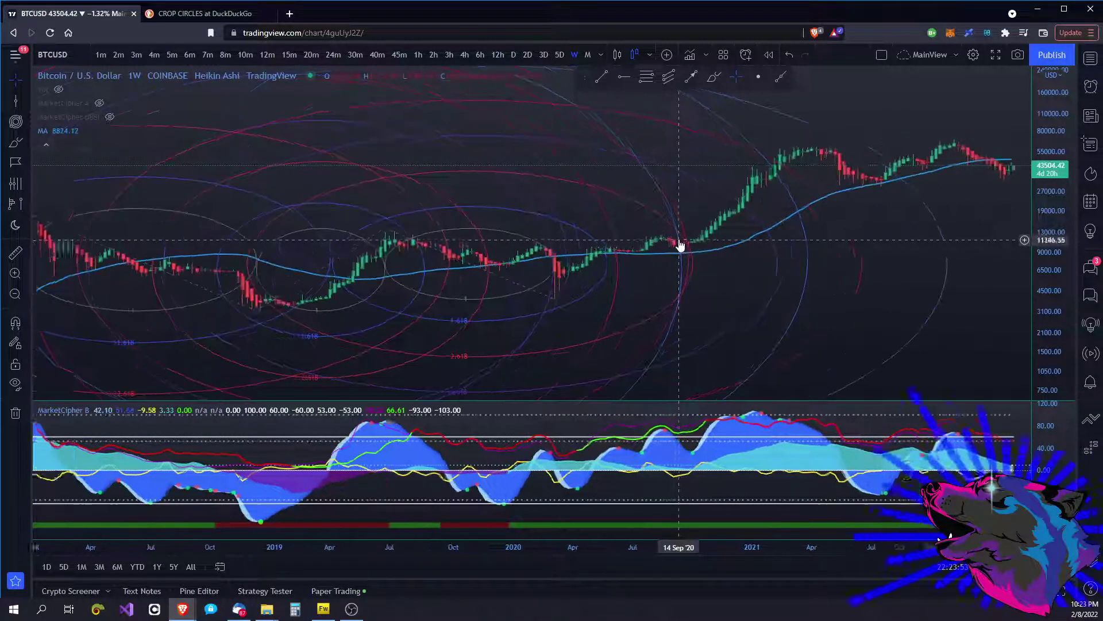
left_click_drag(1049, 314, 1025, 270)
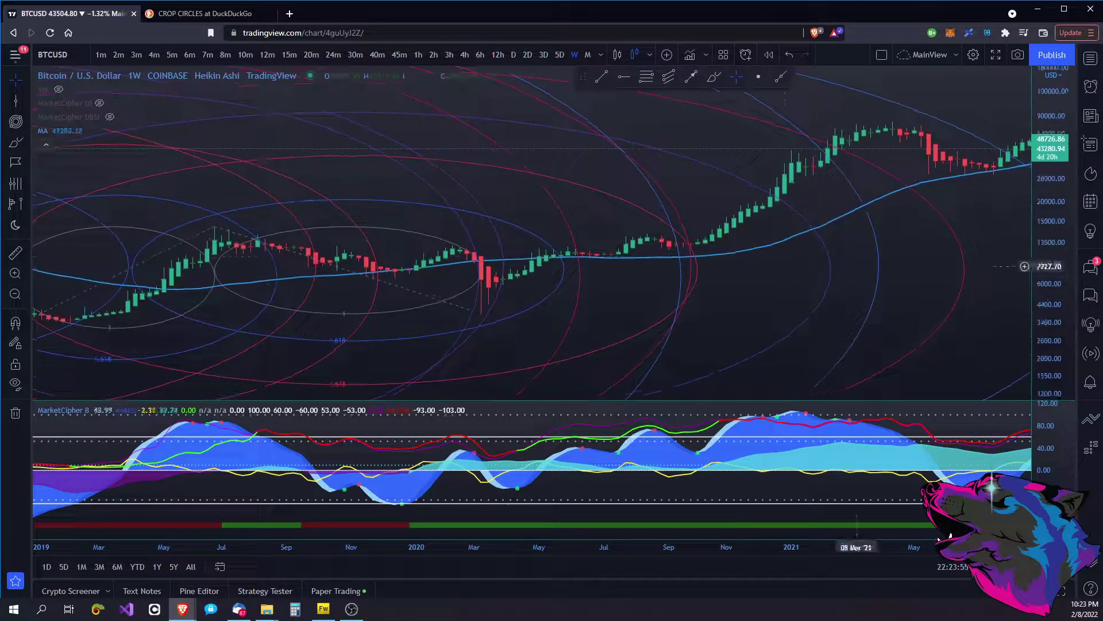
scroll(671, 271, "down", 5)
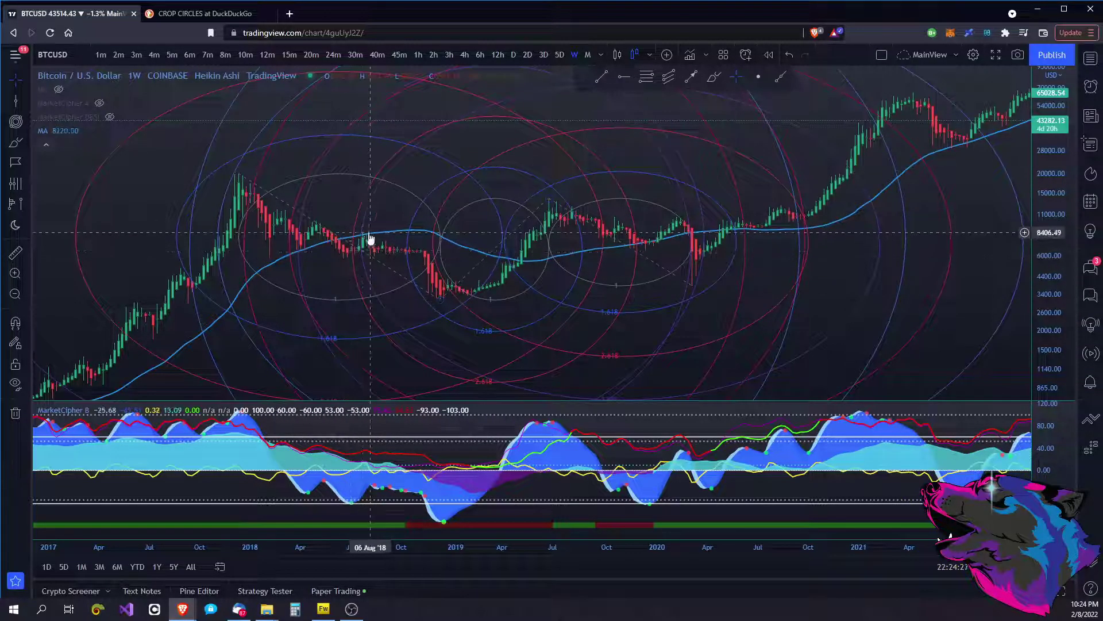
left_click_drag(830, 284, 543, 339)
left_click_drag(696, 267, 681, 286)
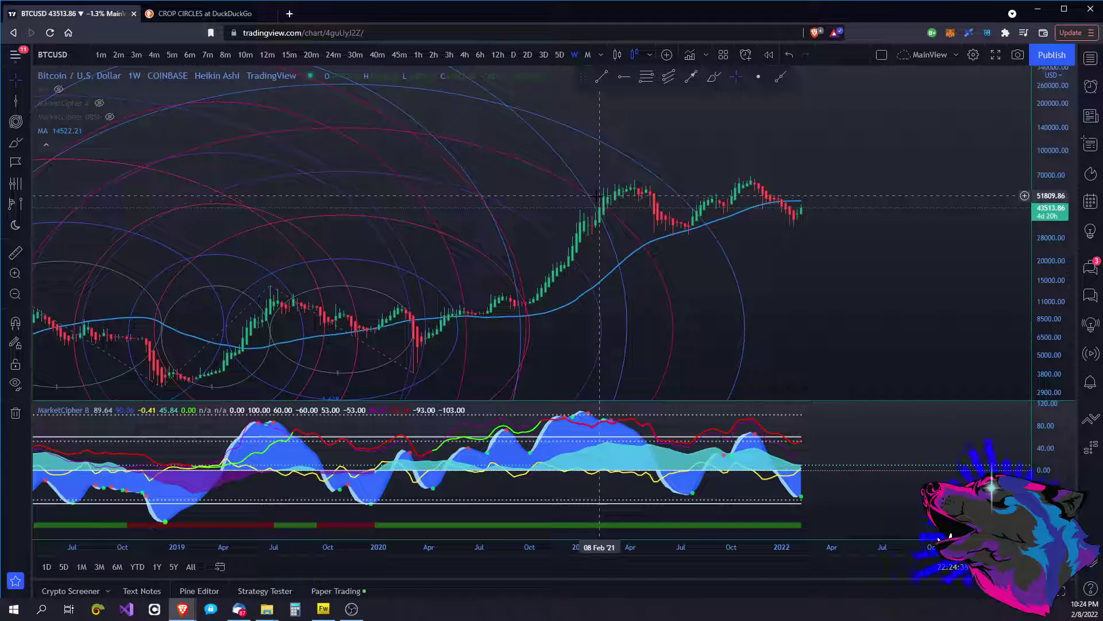
- Delete all three sets of Fib Circles spanning December 2017 to March 2020
left_click(616, 254)
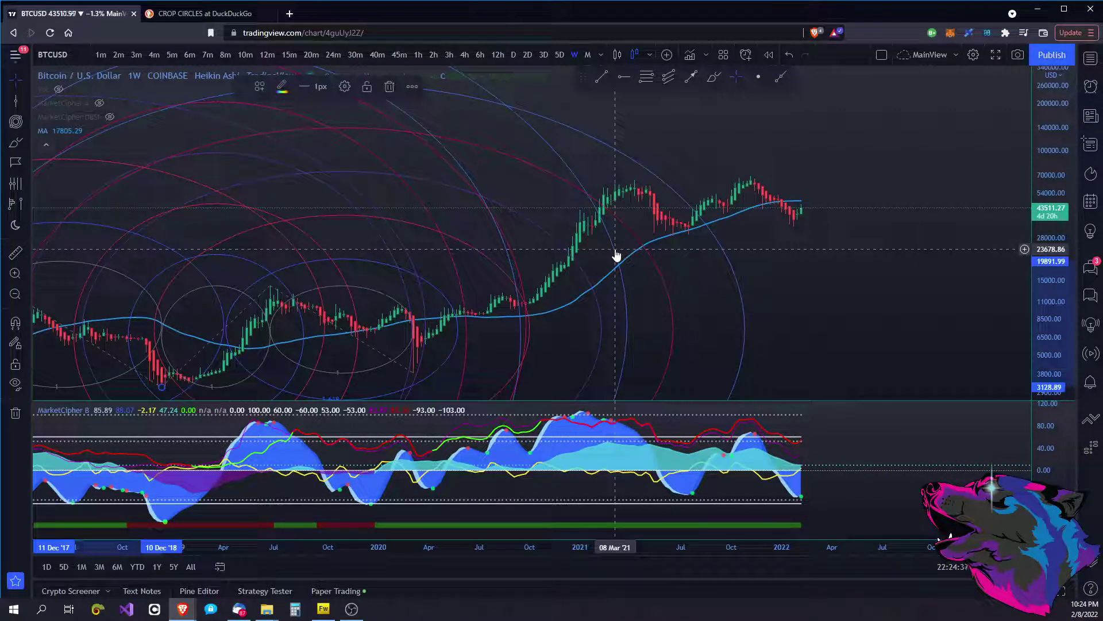
left_click(604, 253)
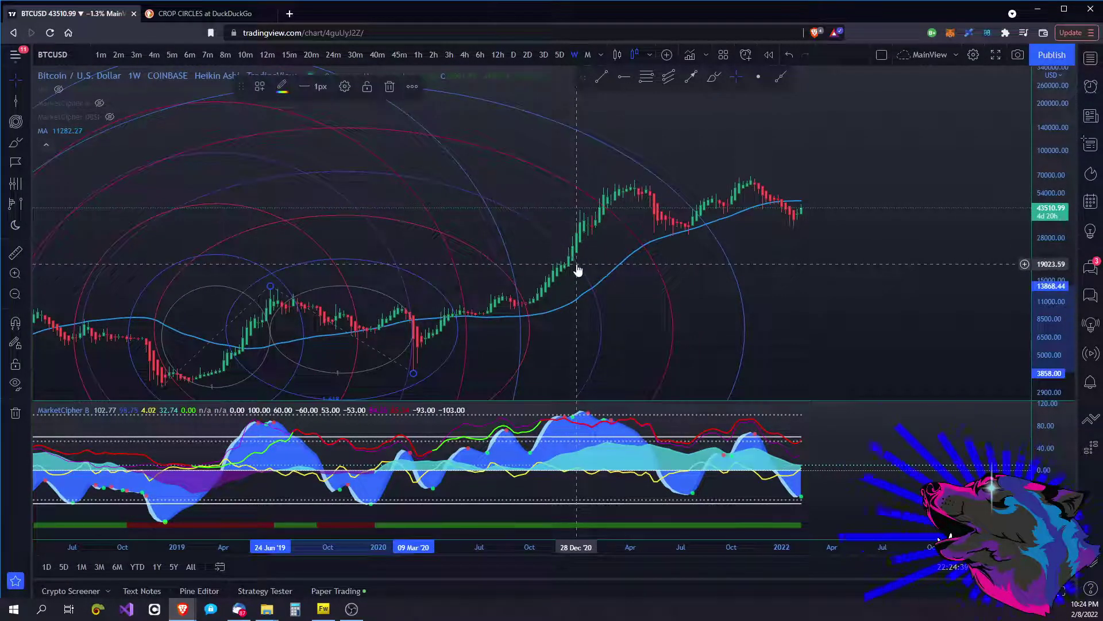
key("Delete")
key("ctrl+alt+h")
- Draw Fib Circles from the 09 Mar '20 low at 3858.00 to the 12 Apr '21 high at 64899.00 and check where the rings cross price
left_click_drag(406, 259, 493, 211)
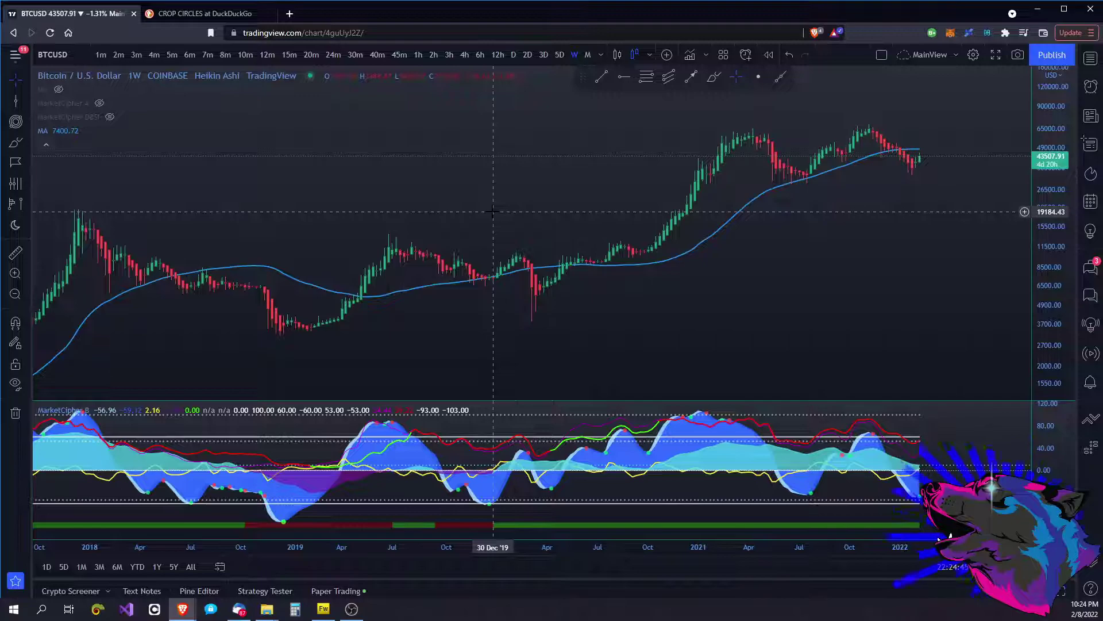
left_click(16, 122)
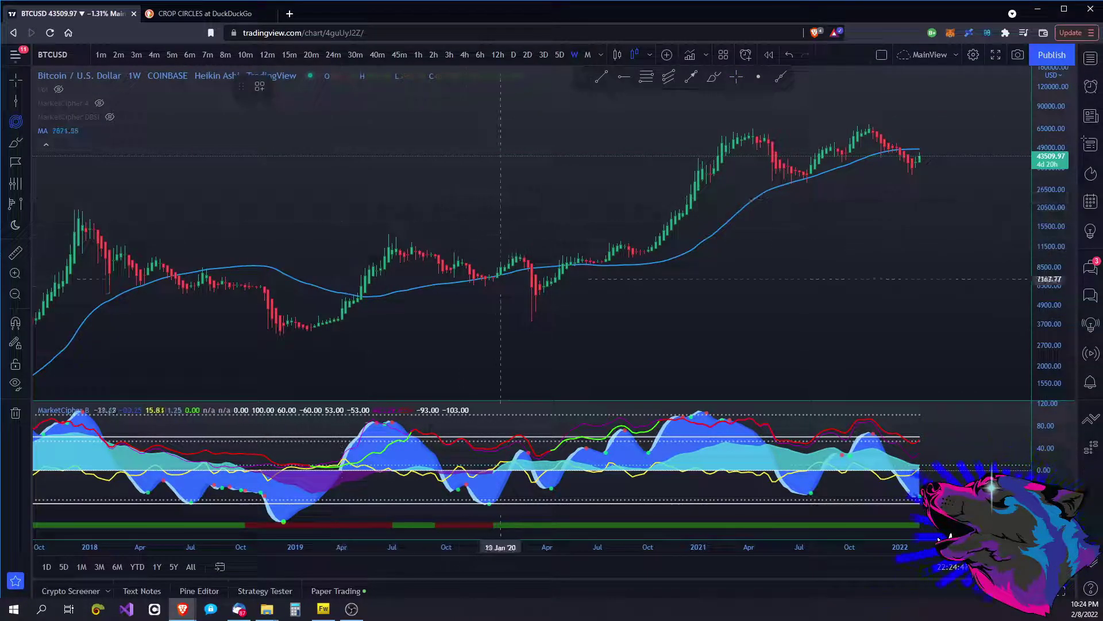
left_click(531, 321)
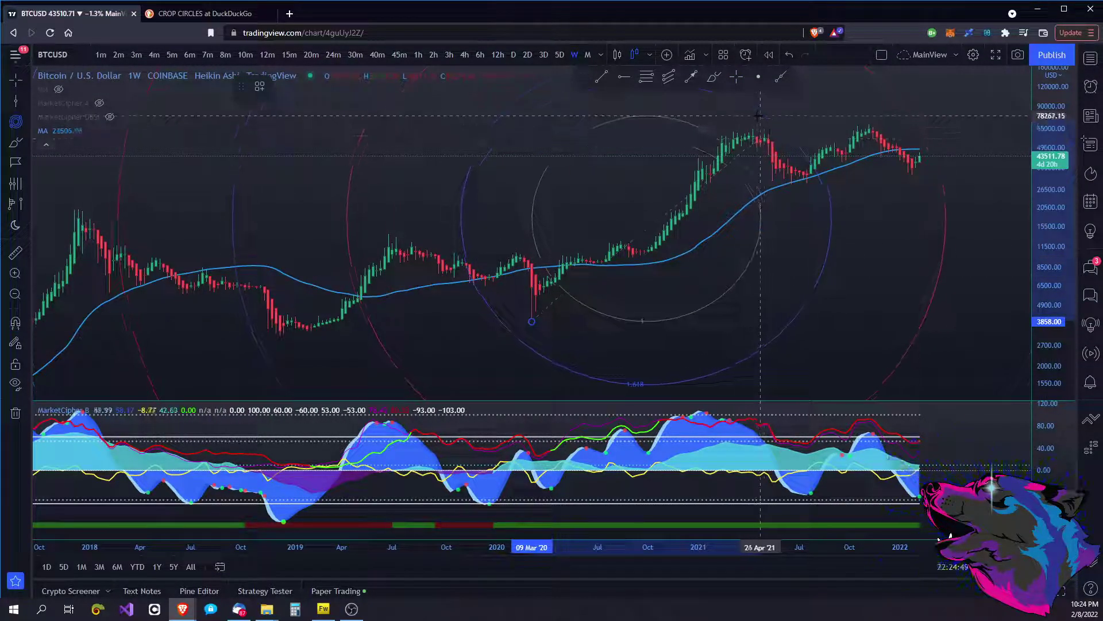
left_click(753, 128)
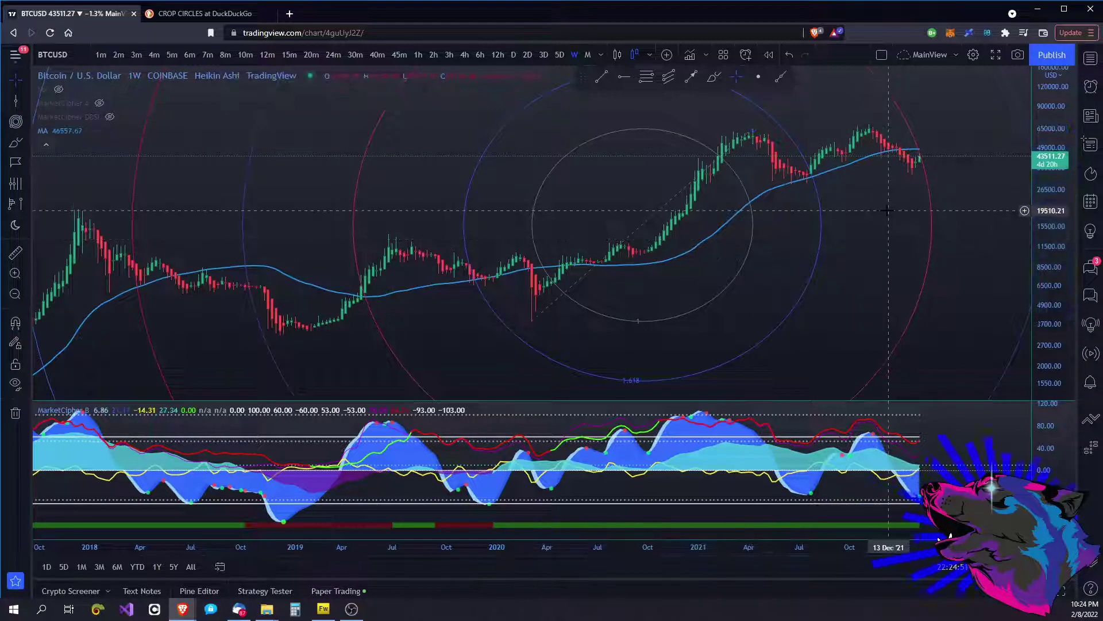
left_click_drag(888, 210, 827, 230)
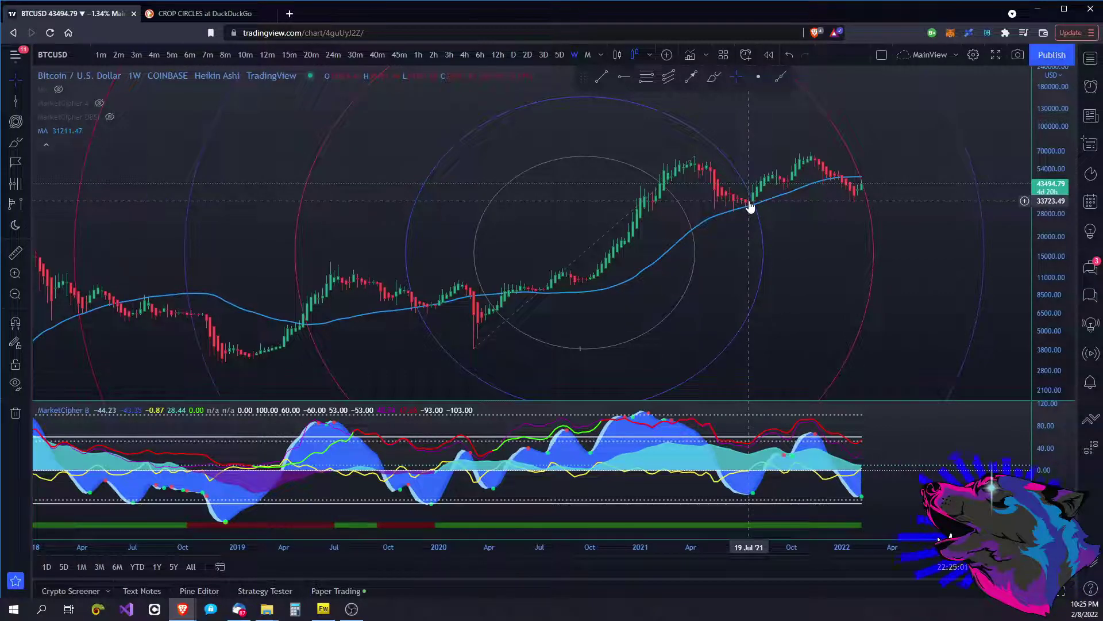
left_click_drag(578, 320, 500, 301)
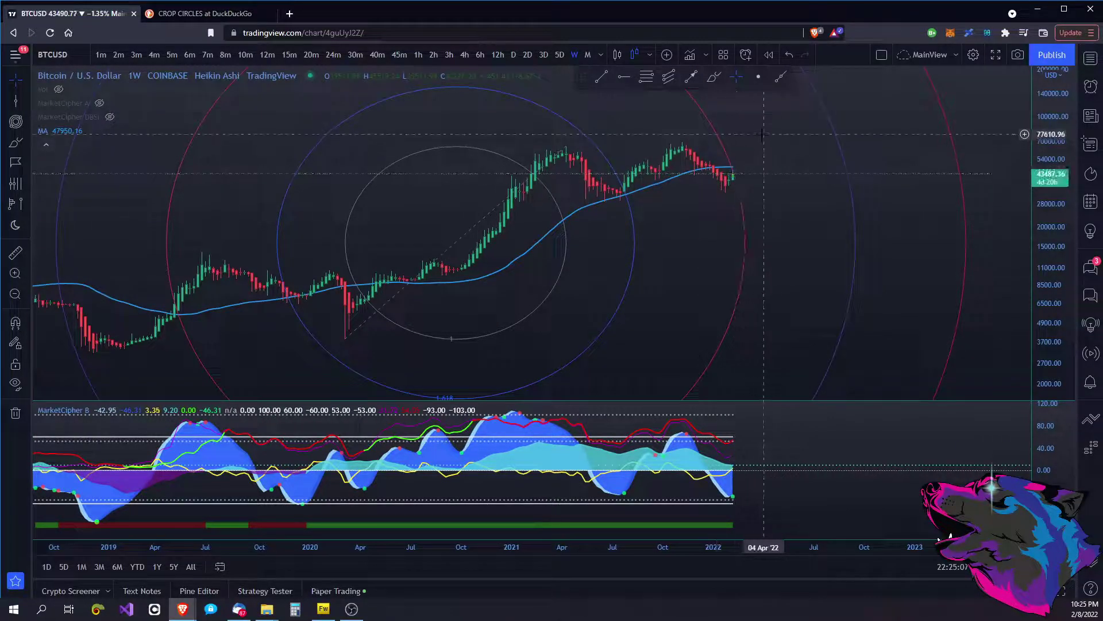
left_click_drag(767, 142, 568, 294)
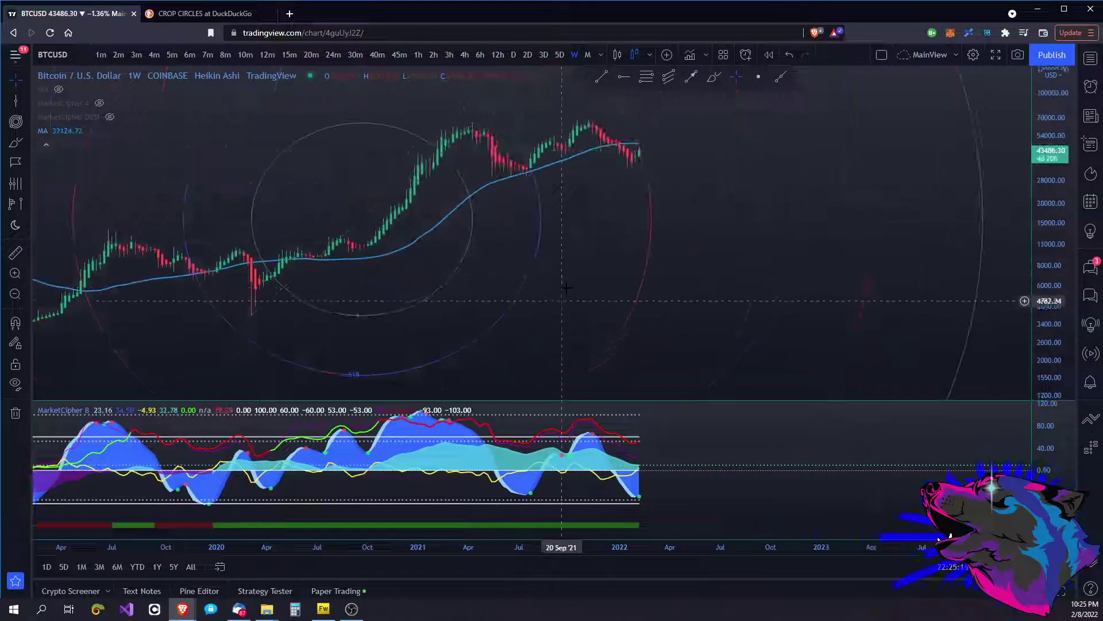
- Enable the 0.236, 0.382, 0.5, 0.618 and 0.786 levels on the Fib Circles and compare the inner rings with the weekly price
double_click(463, 253)
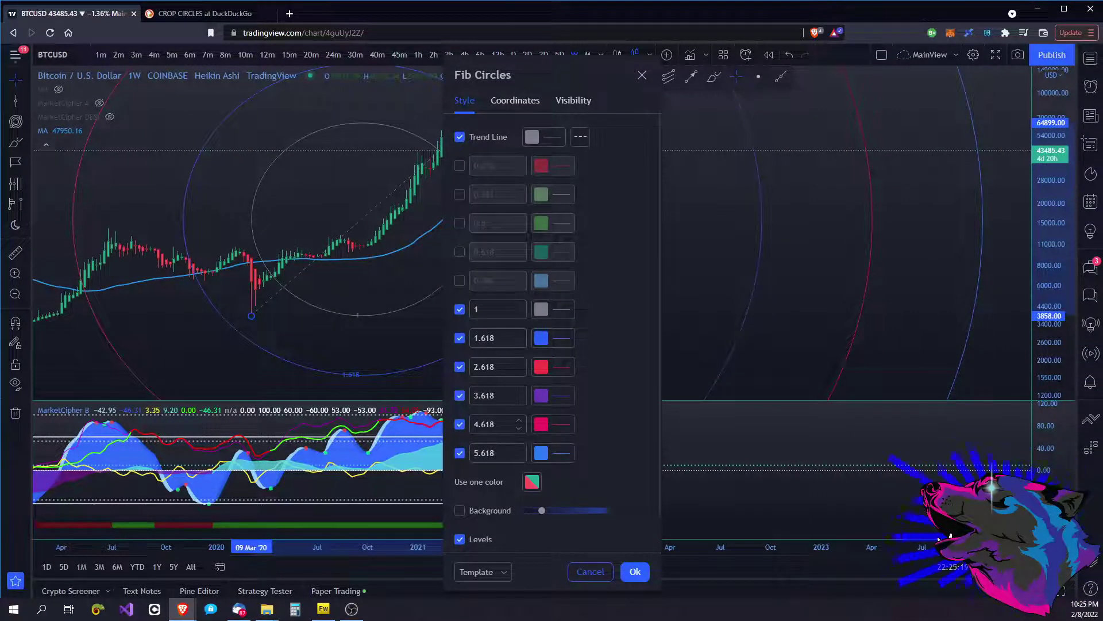
left_click(459, 280)
left_click(460, 252)
left_click(460, 194)
left_click(460, 165)
left_click(460, 223)
left_click(634, 571)
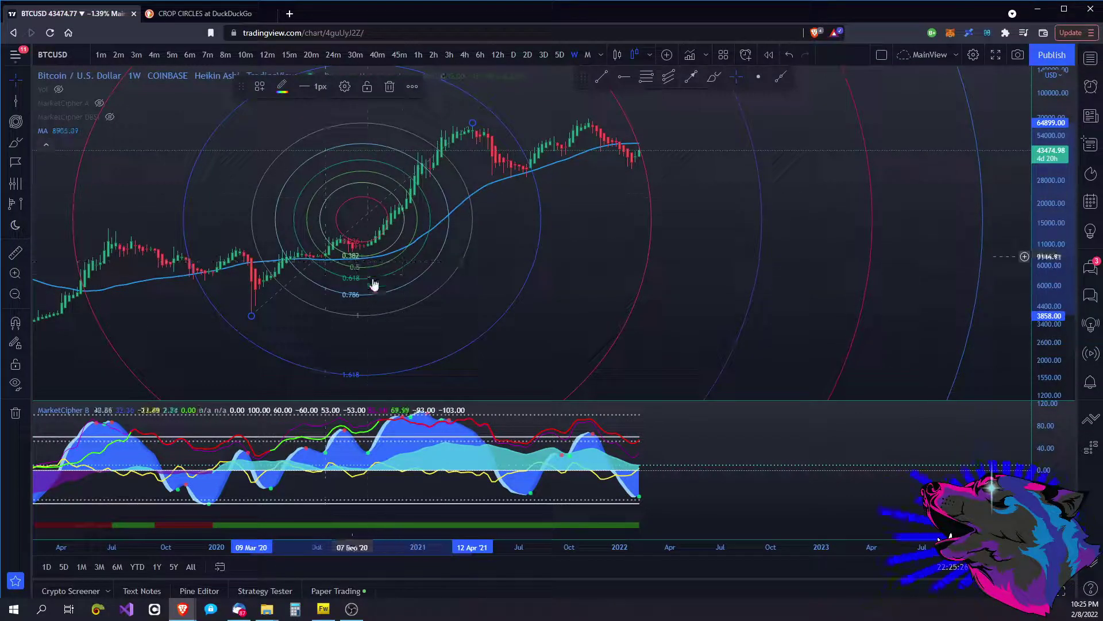
mouse_move(484, 292)
left_mouse_down()
mouse_move(545, 321)
mouse_move(587, 279)
left_mouse_up()
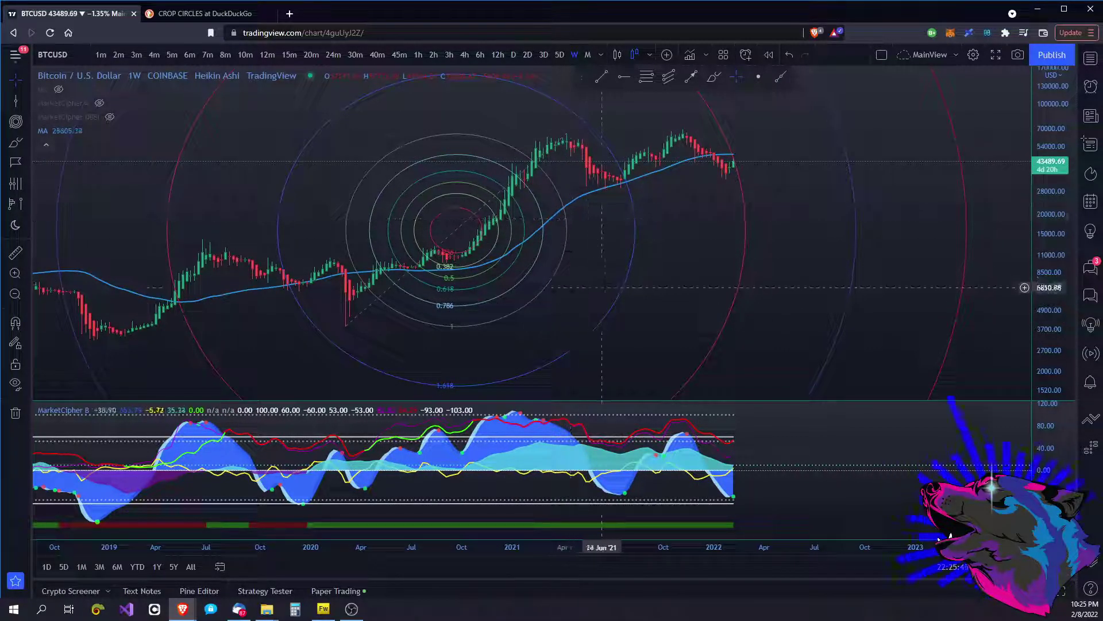
left_click_drag(582, 154, 550, 167)
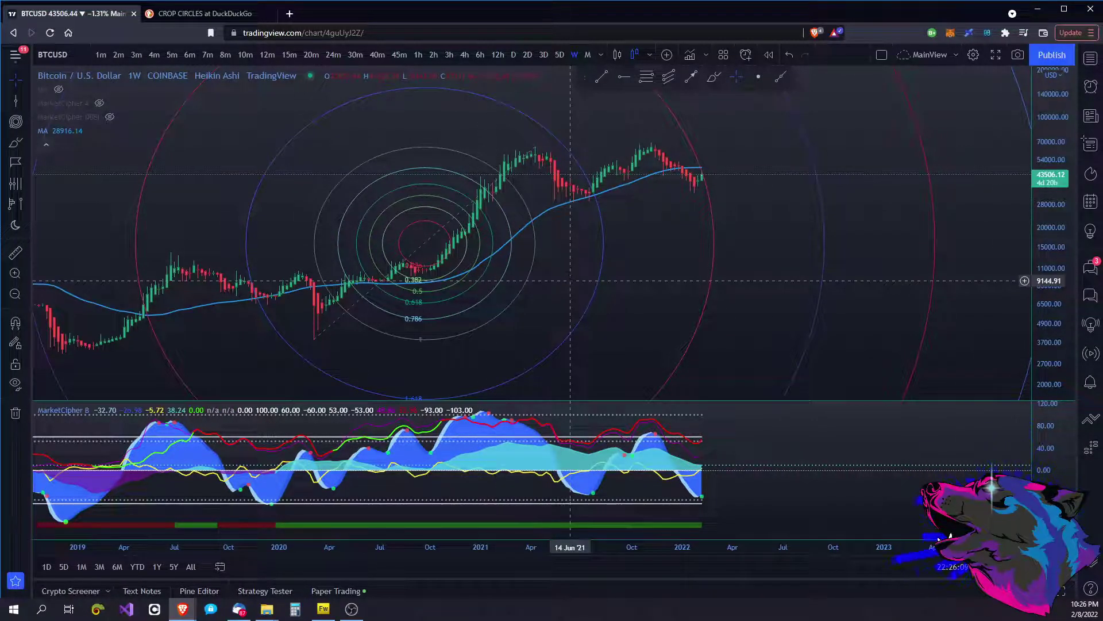
left_click_drag(571, 281, 561, 265)
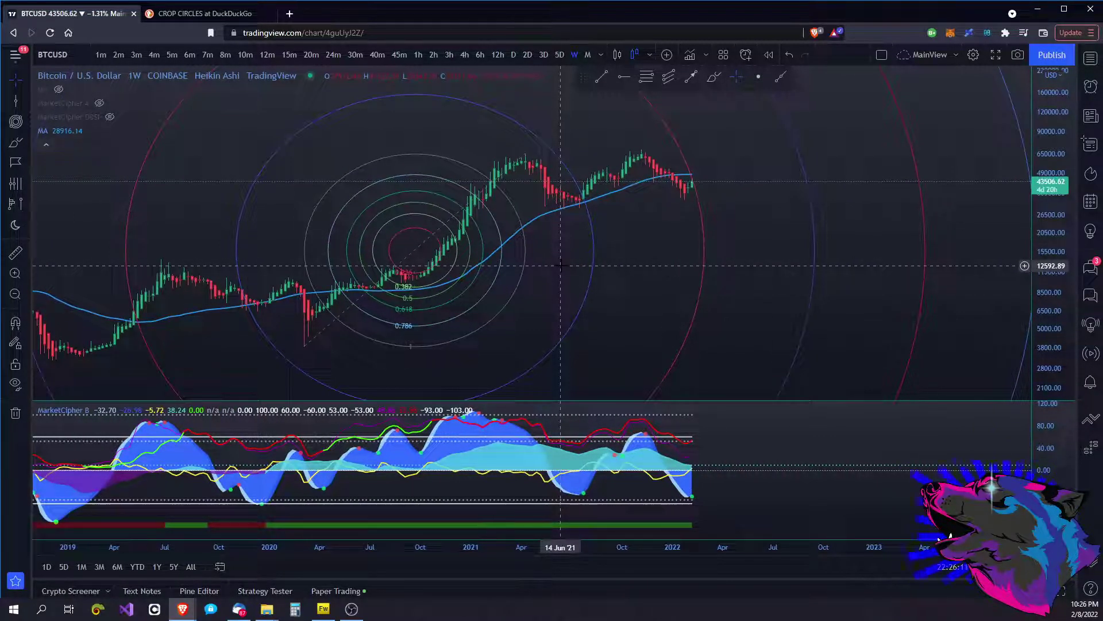
- Preview the Fib Circles with the background fill turned on, and turn the fill off again
double_click(596, 246)
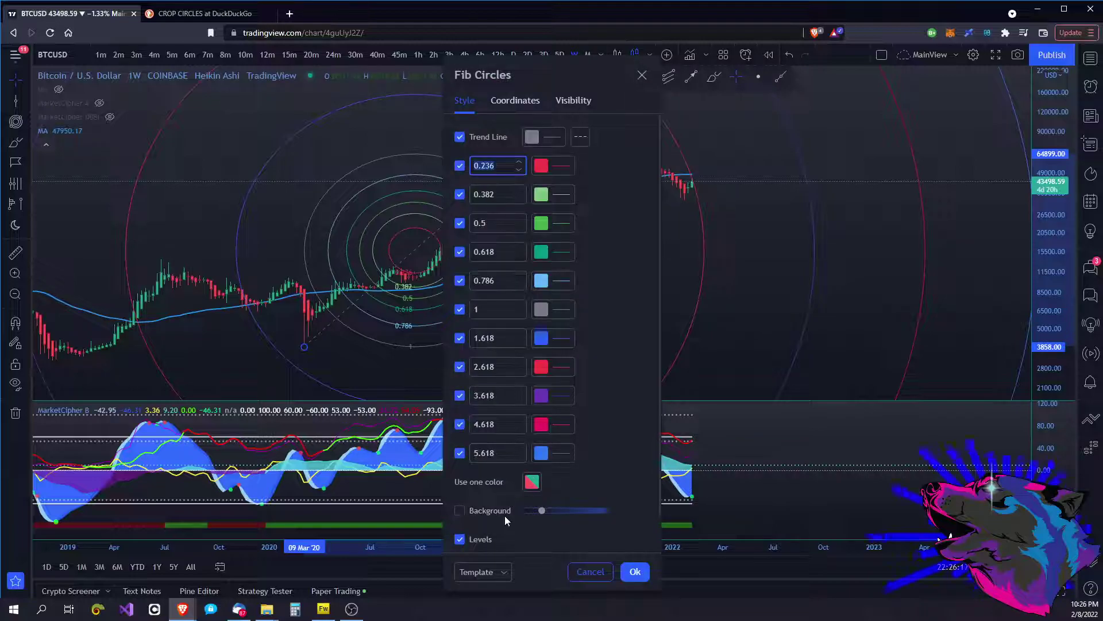
left_click(460, 511)
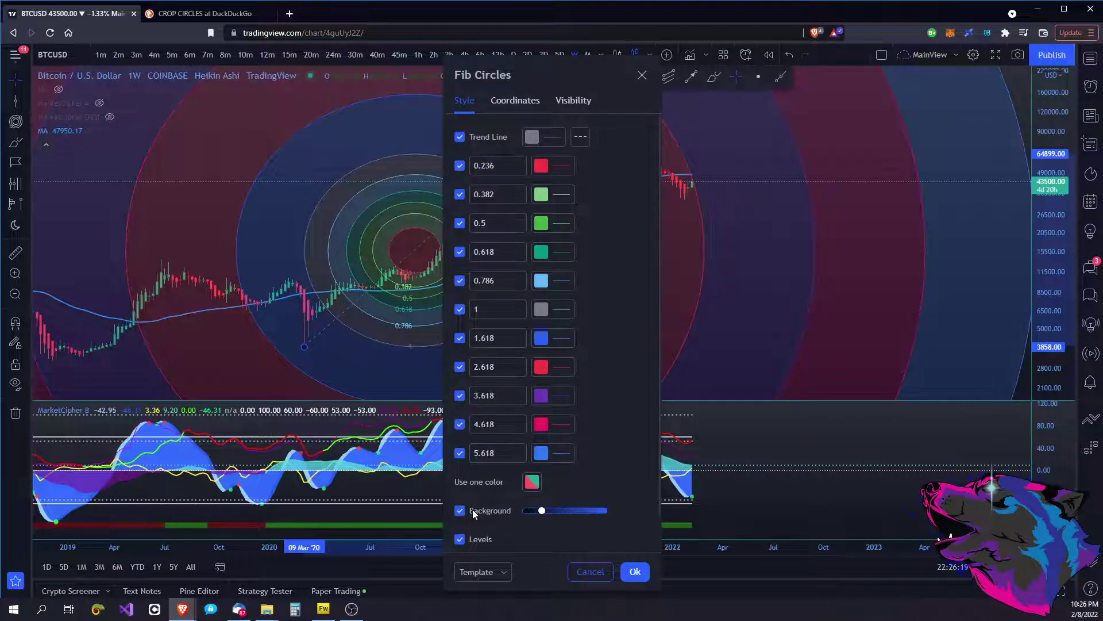
left_click(460, 511)
left_click(636, 571)
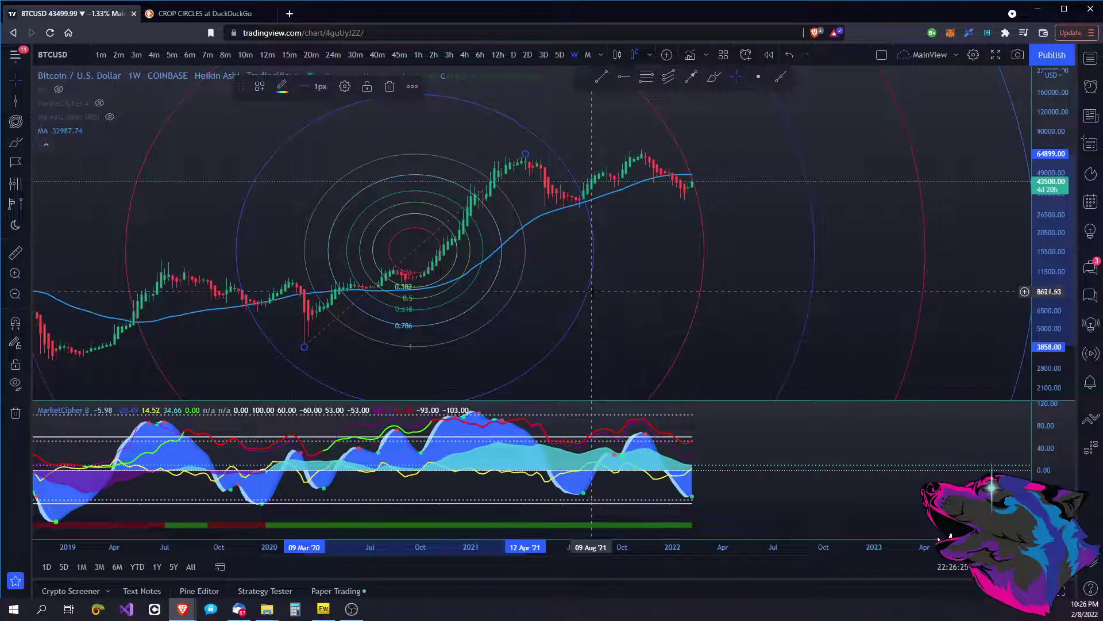
- Draw a Fib Retracement from the 09 Mar '20 low at 3858.00 to 65678.58 at 19 Dec '22 over the Fib Circles
scroll(592, 292, "down", 5)
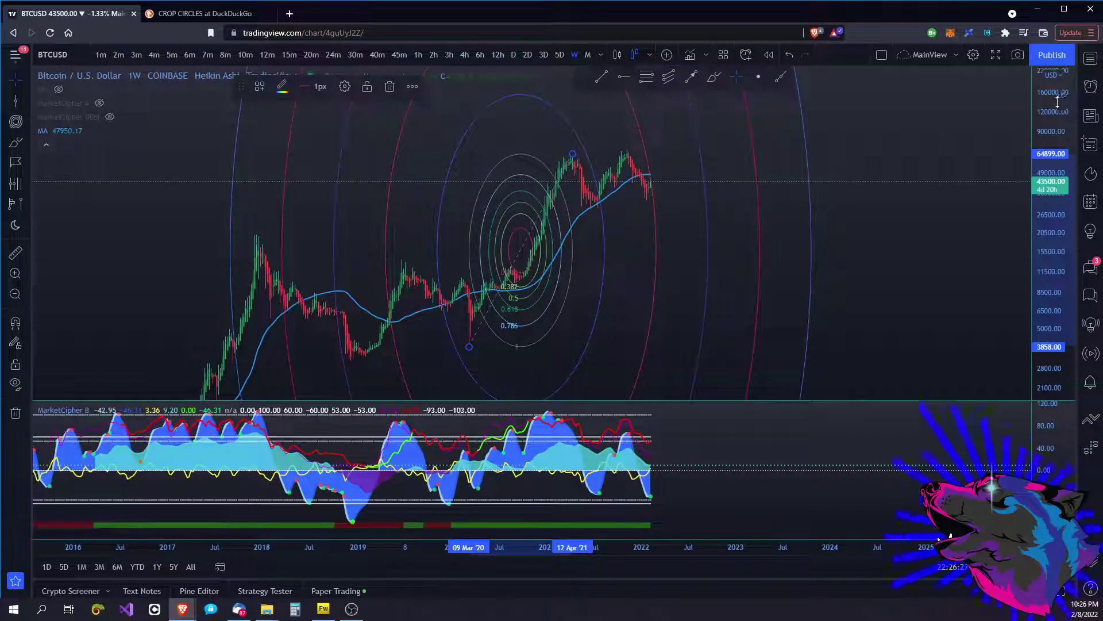
left_click_drag(1057, 101, 1043, 270)
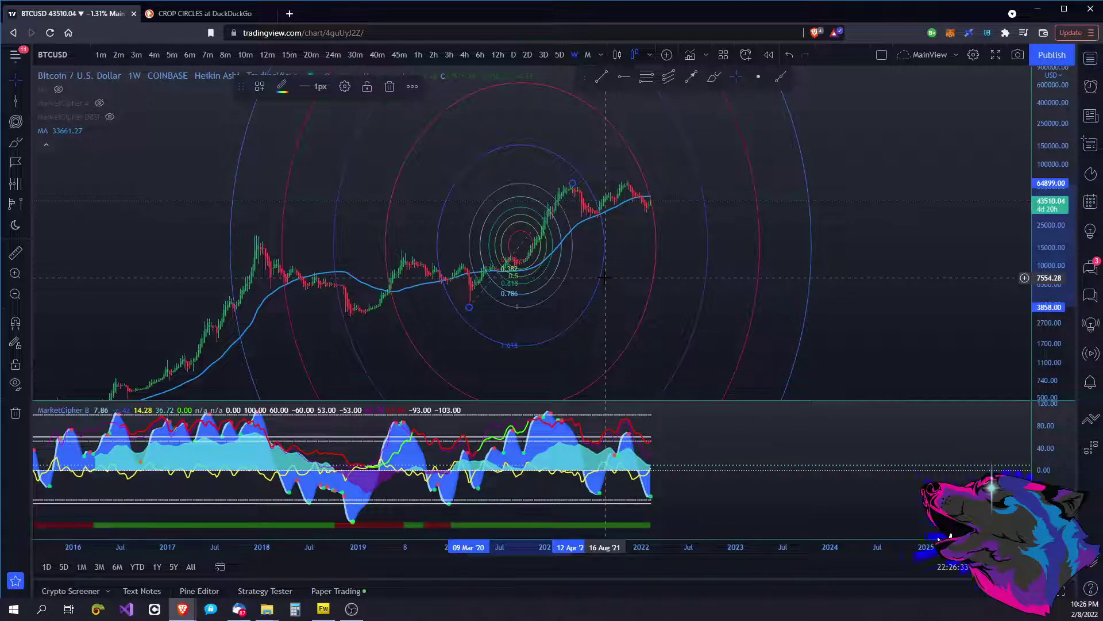
left_click_drag(562, 257, 492, 291)
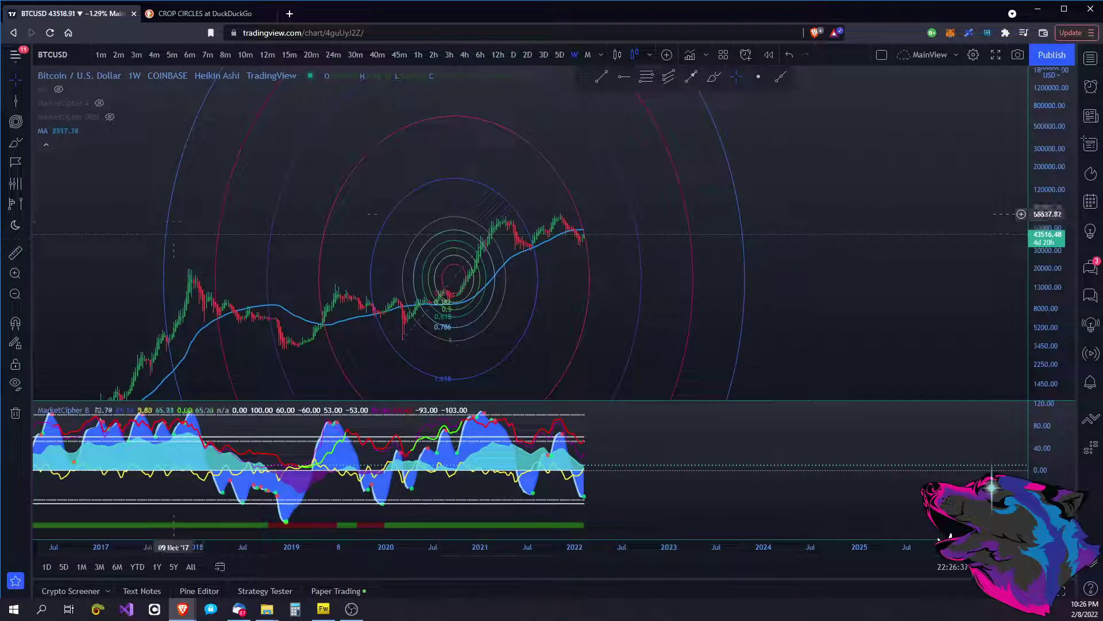
scroll(459, 290, "up", 3)
scroll(465, 294, "up", 3)
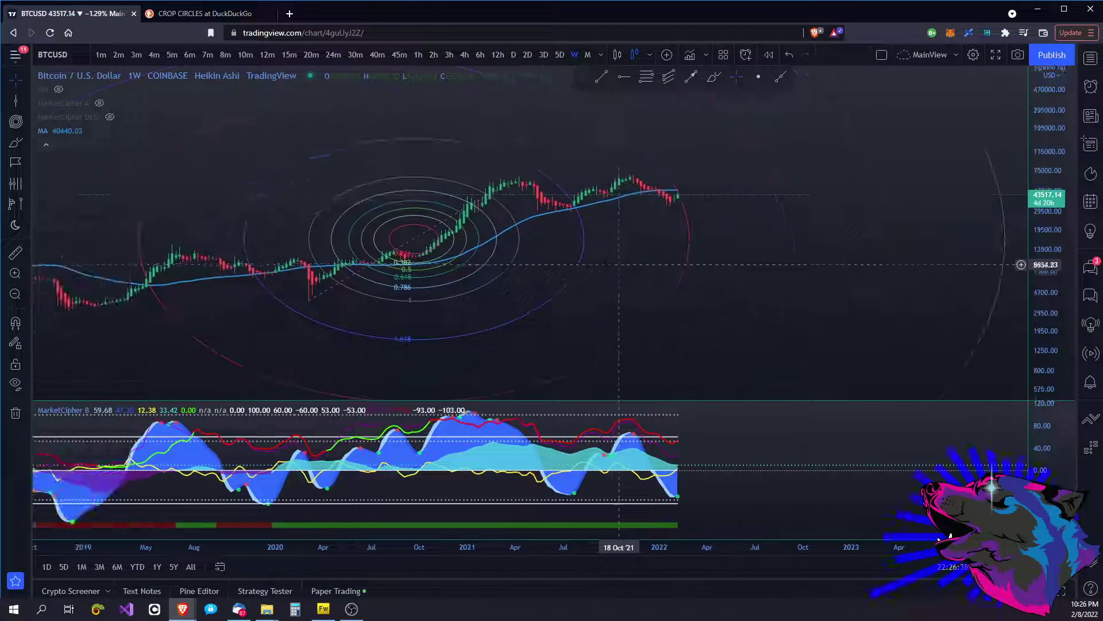
double_click(1047, 342)
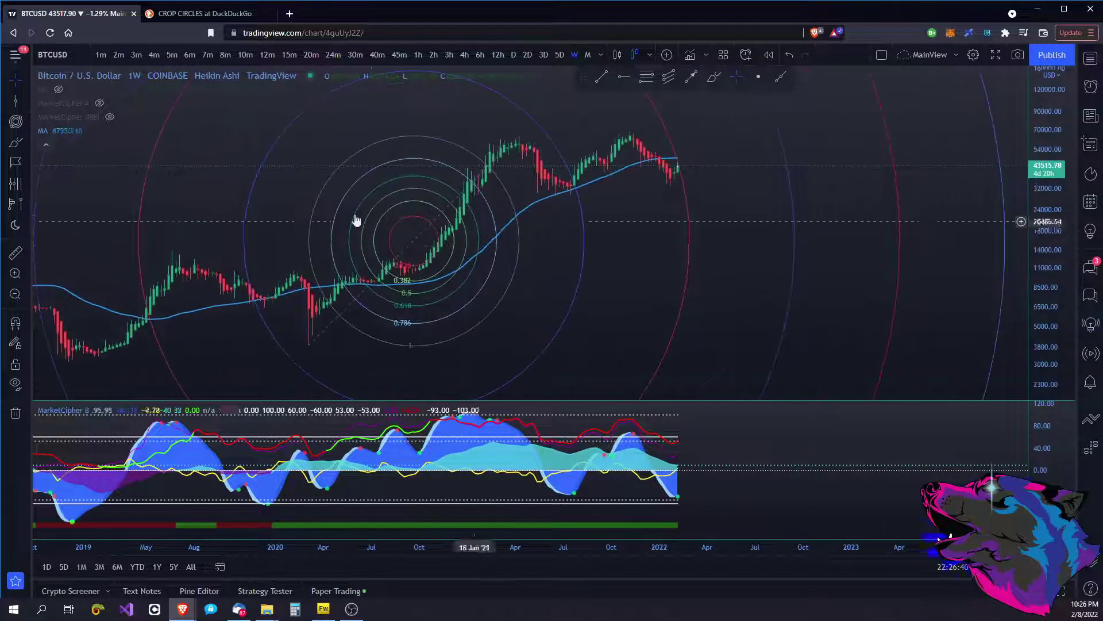
left_click(16, 122)
left_click(71, 124)
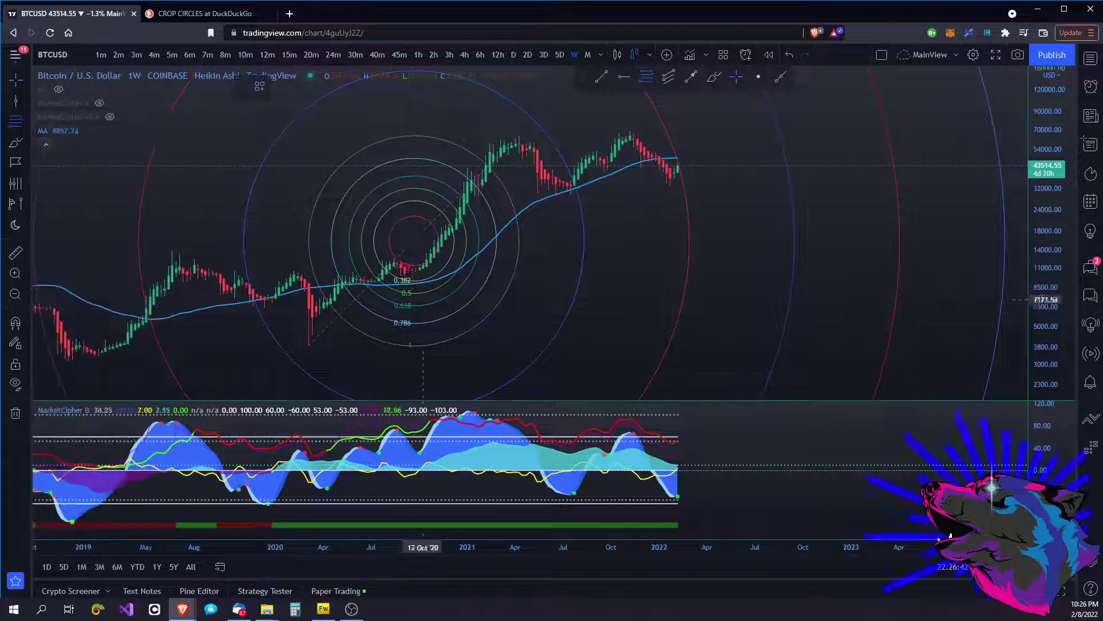
left_click(310, 345)
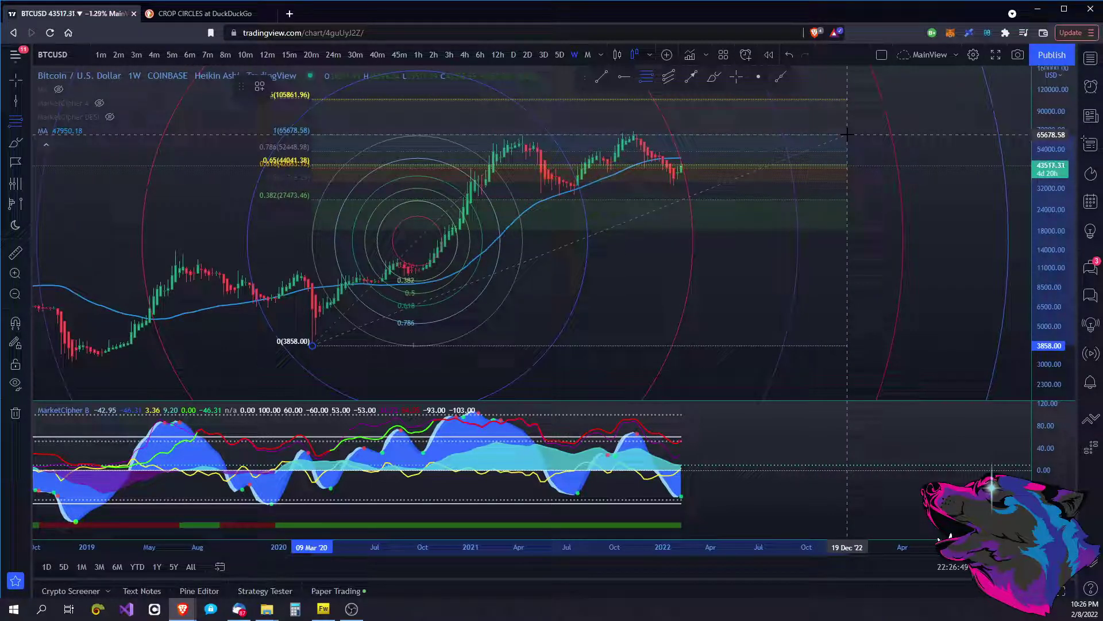
left_click(847, 134)
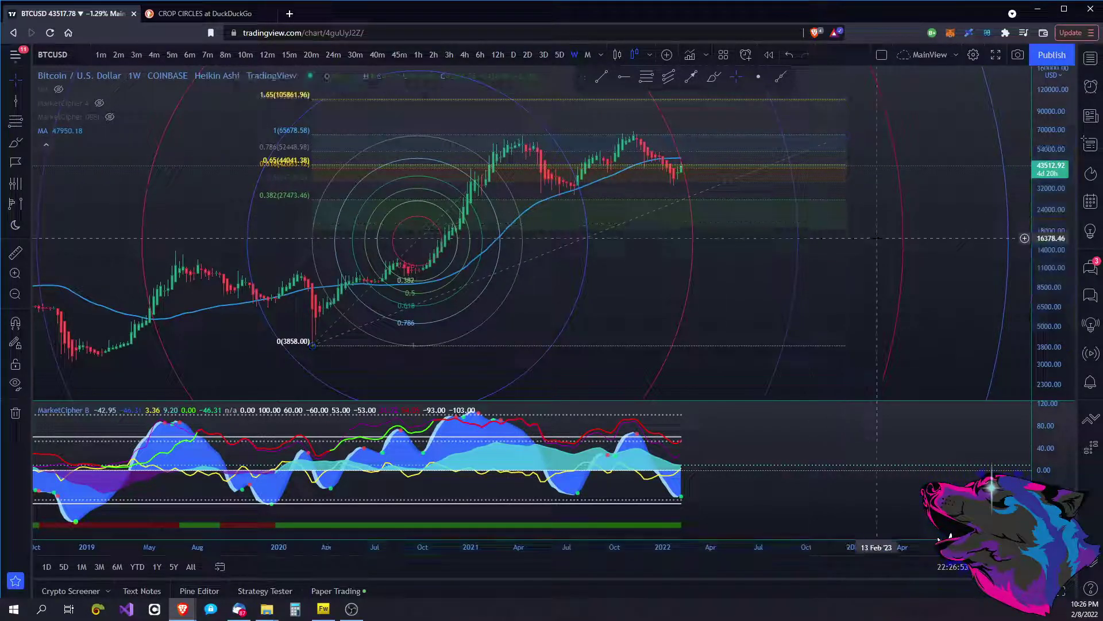
- Move the Fib Circles' end point from the April 2021 high to the November 2021 high
mouse_move(930, 127)
left_mouse_down()
mouse_move(904, 181)
mouse_move(894, 166)
left_mouse_up()
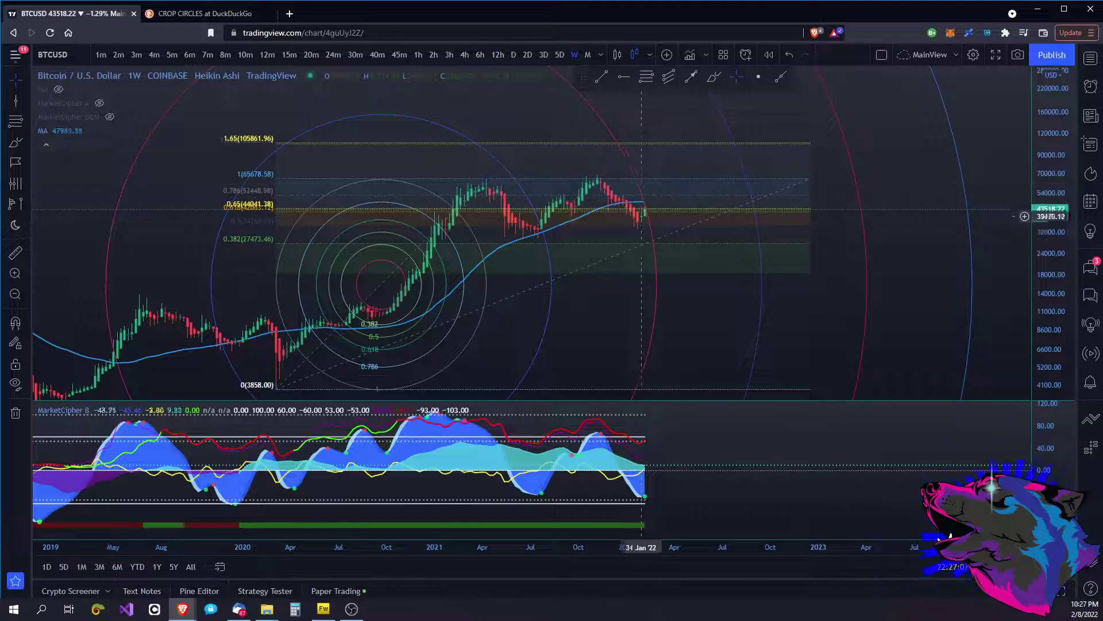
left_click_drag(800, 291, 815, 223)
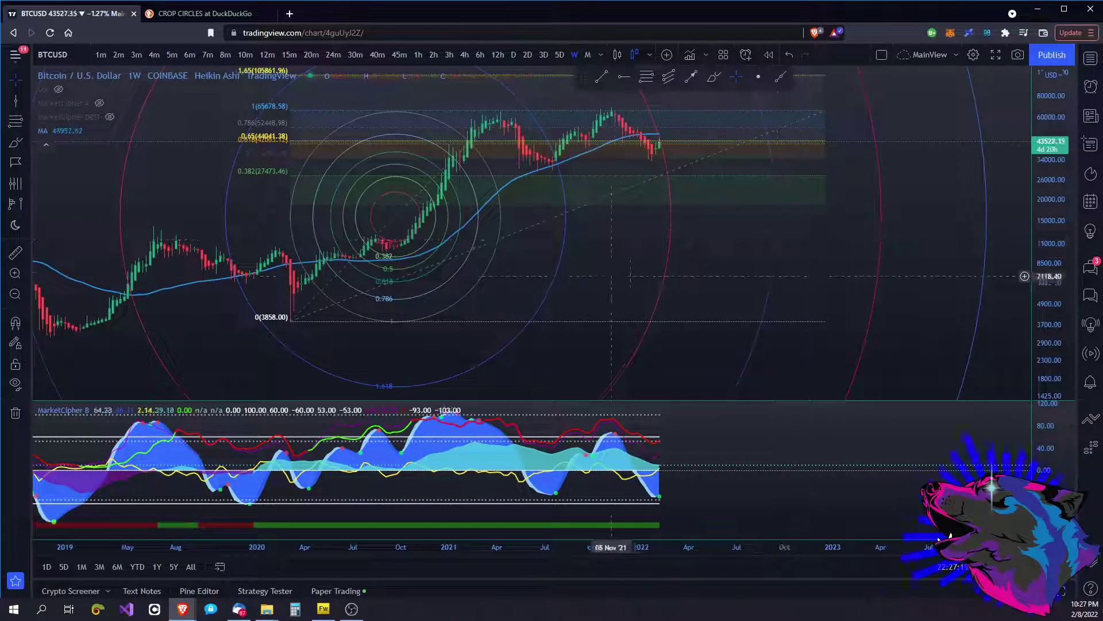
left_click_drag(622, 253, 557, 316)
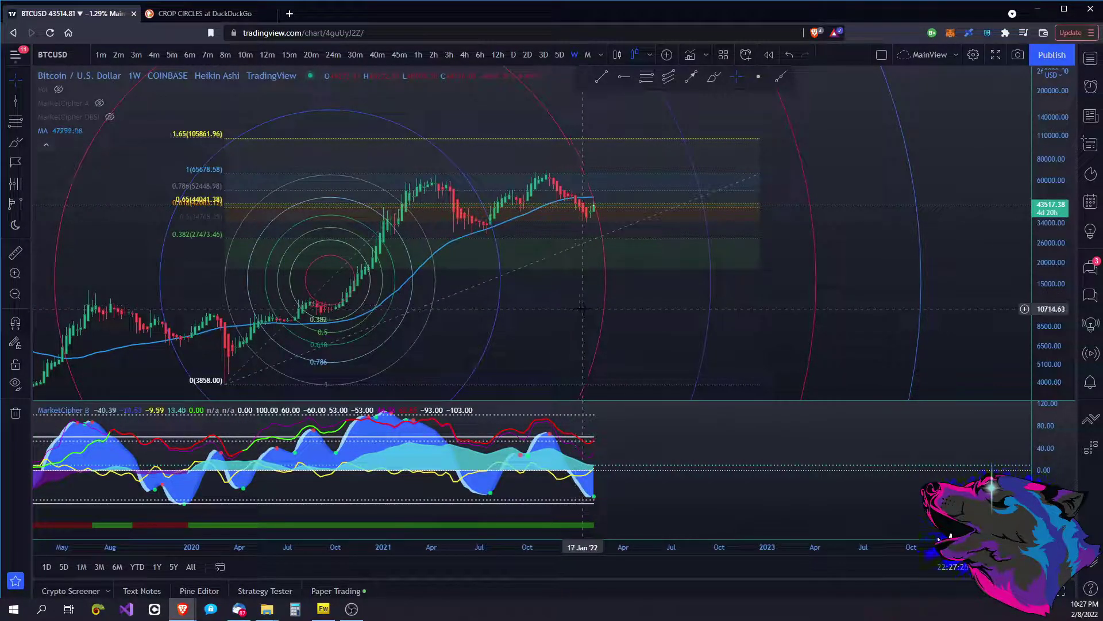
left_click_drag(582, 309, 566, 318)
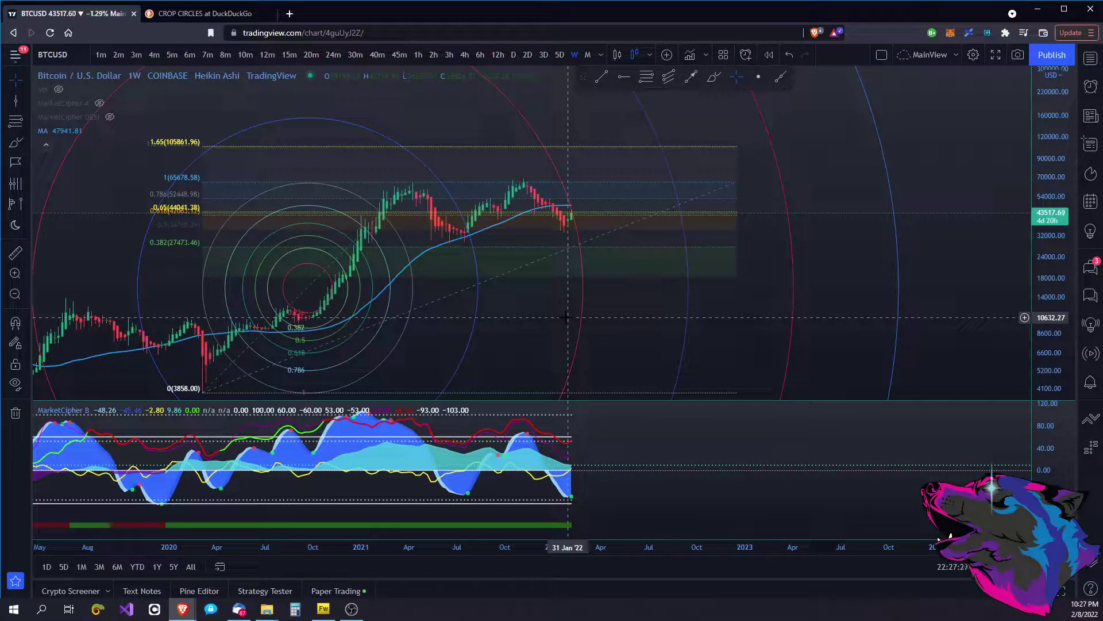
left_click_drag(410, 193, 524, 167)
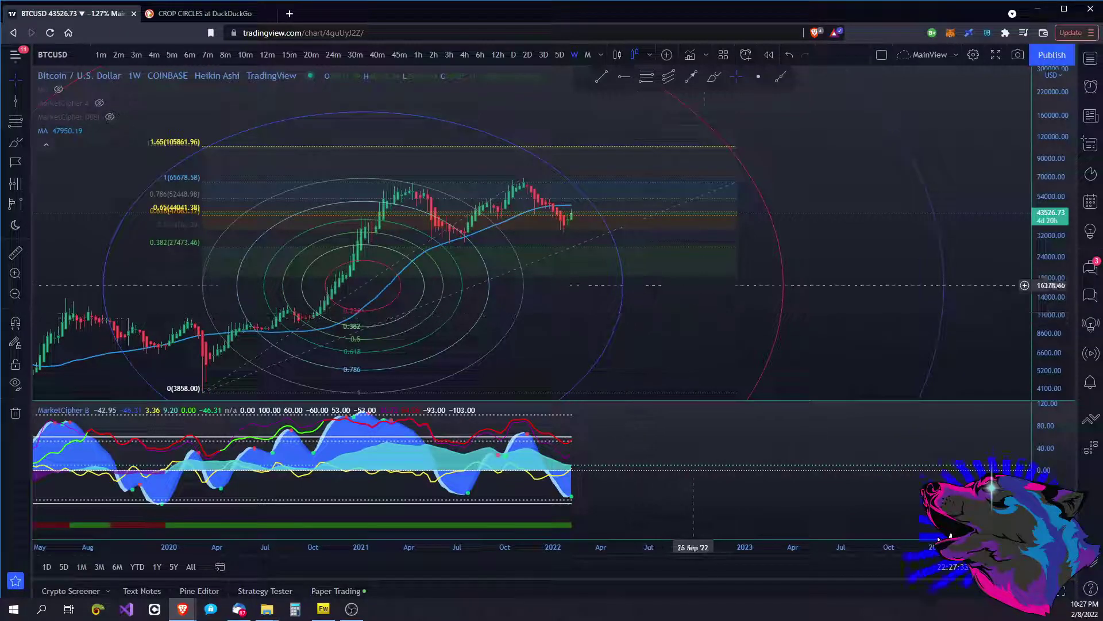
- Adjust the Fib Retracement's end point to 64672.86 at 12 Dec '22 and compare its levels with the rings
left_click_drag(756, 278, 736, 288)
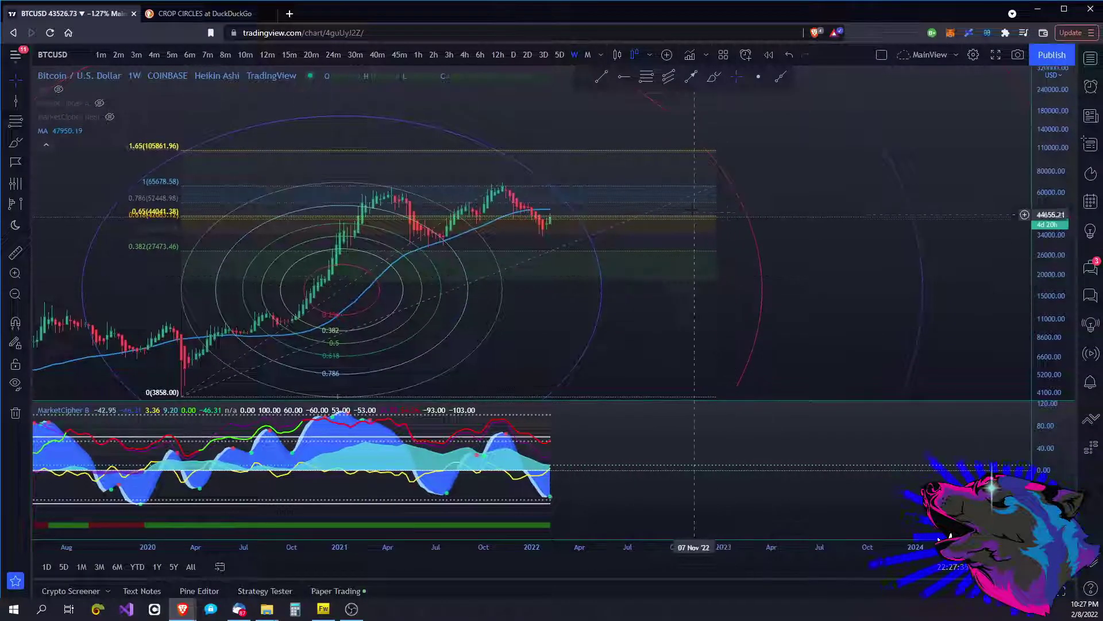
left_click_drag(719, 185, 719, 182)
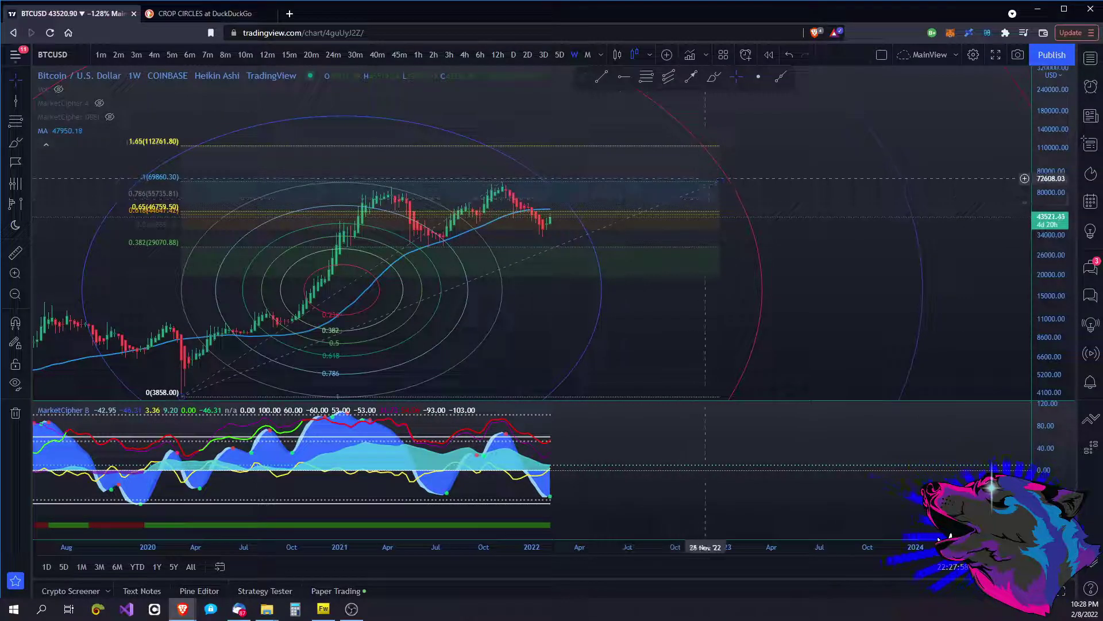
left_click_drag(722, 186, 775, 159)
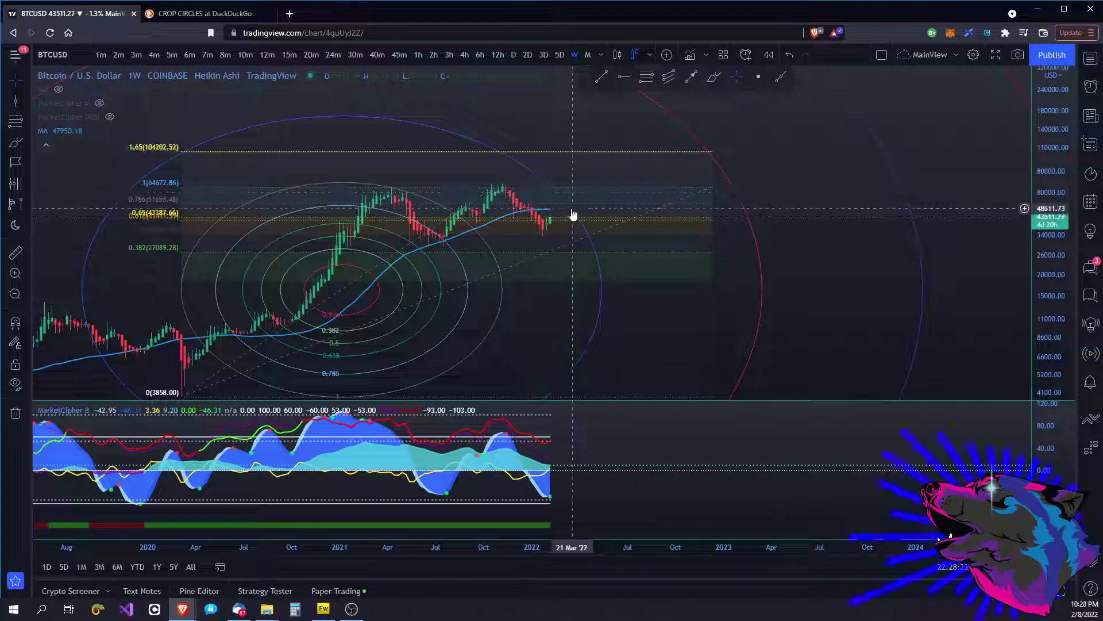
left_click_drag(536, 317, 617, 286)
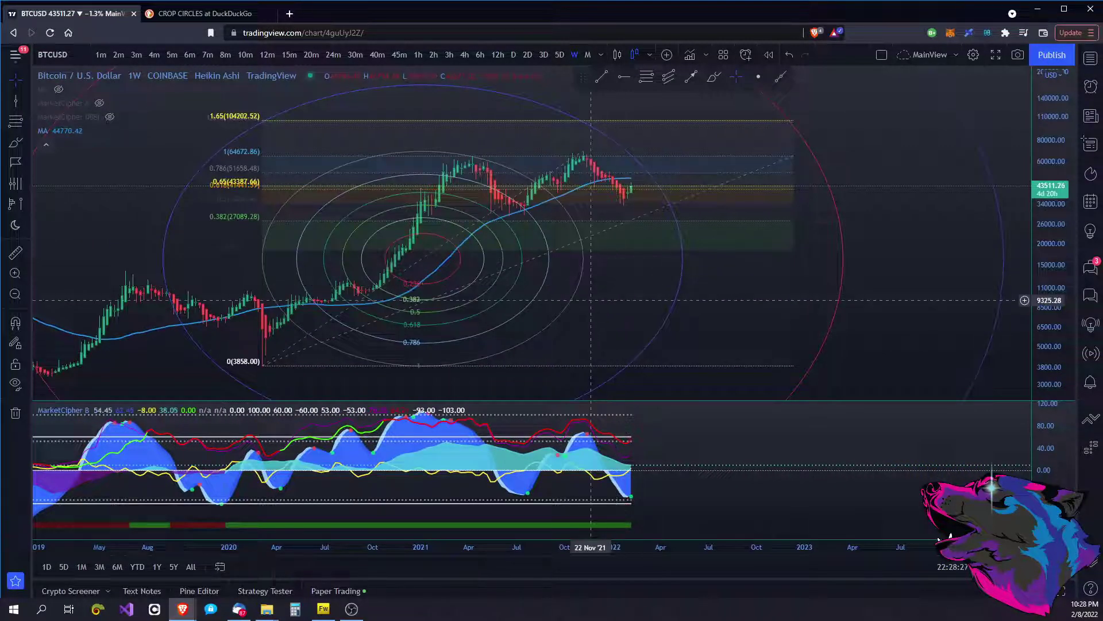
left_click_drag(768, 281, 626, 319)
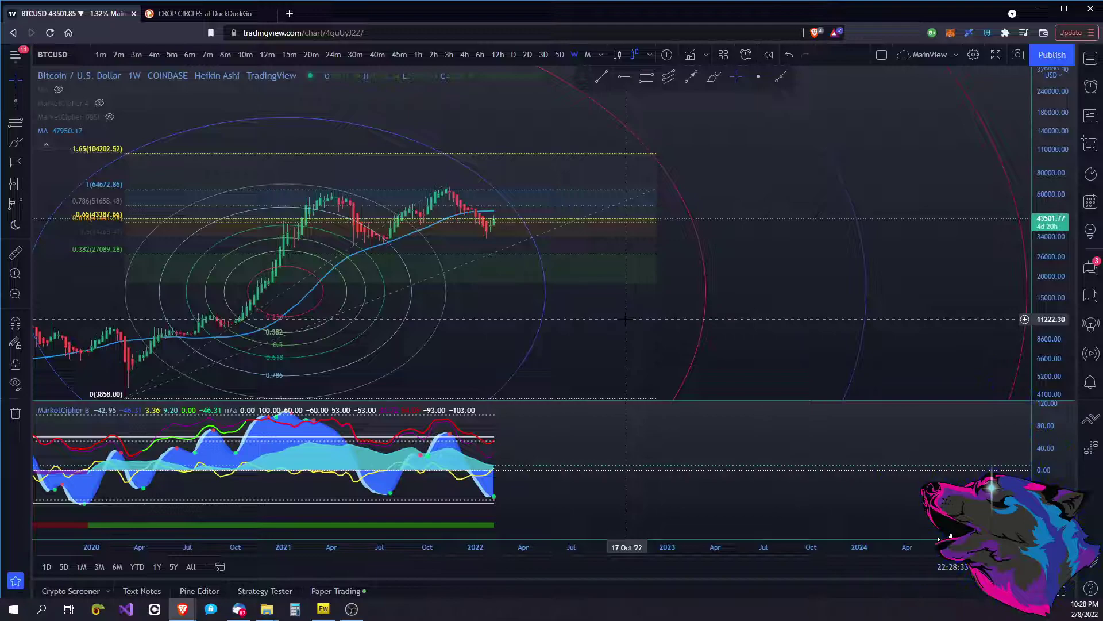
- Delete the Fib Circles and the Fib Retracement from the weekly chart
left_click(545, 294)
key("Delete")
left_click(568, 259)
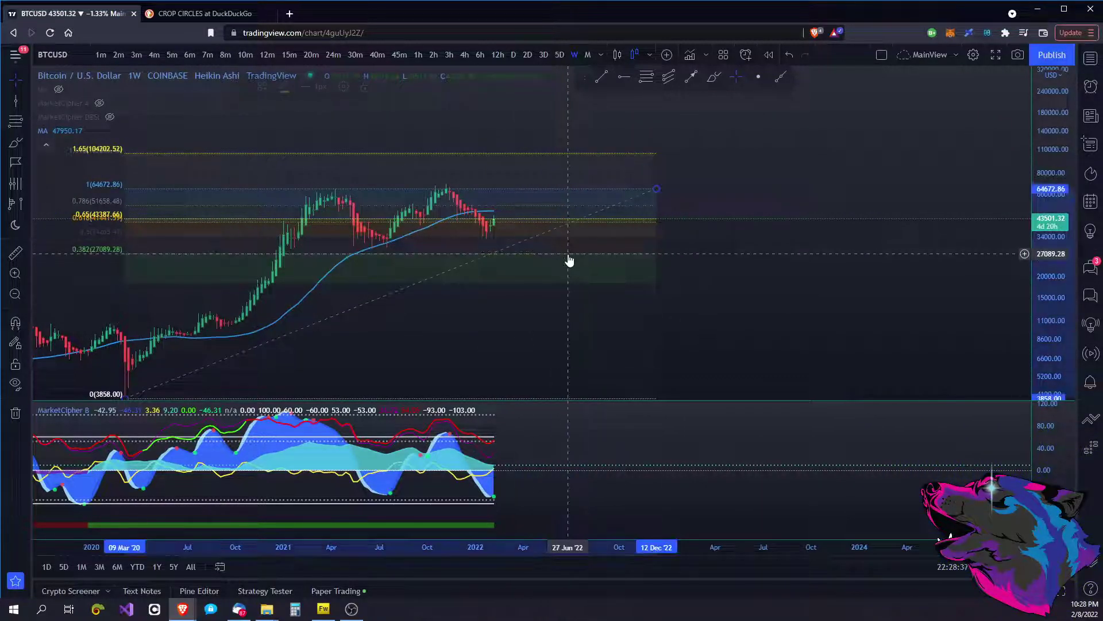
key("Delete")
left_click_drag(382, 305, 598, 265)
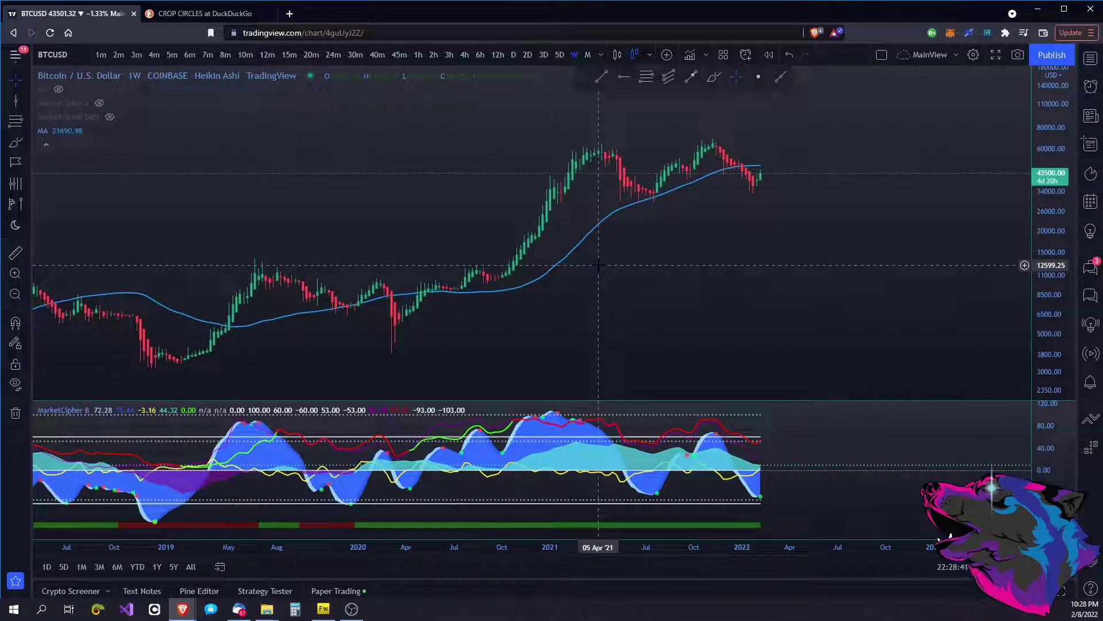
left_click_drag(799, 252, 781, 253)
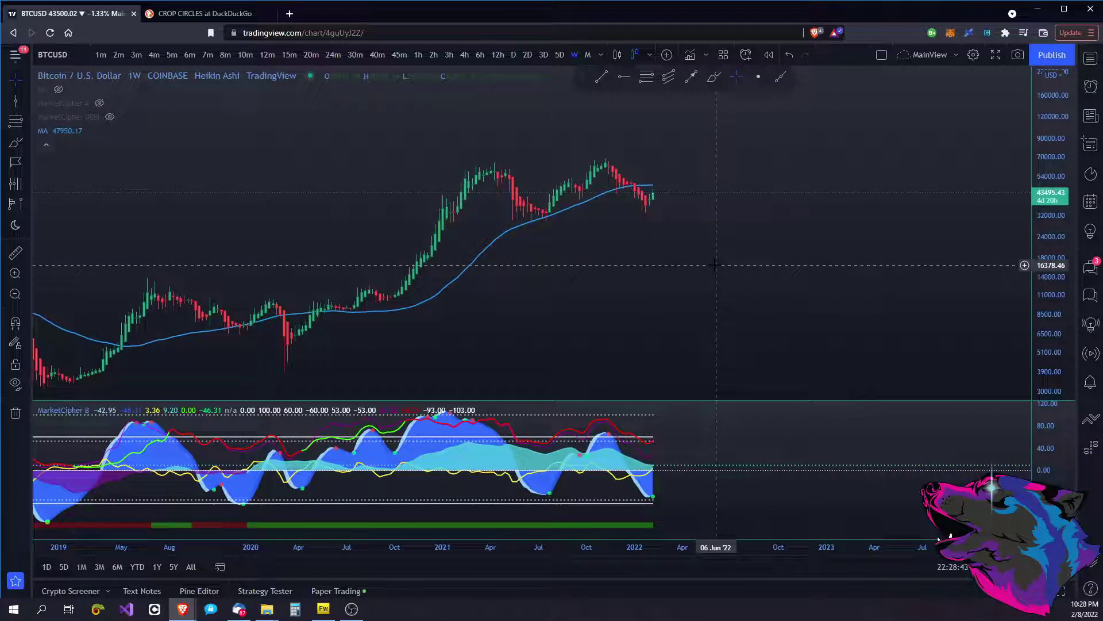